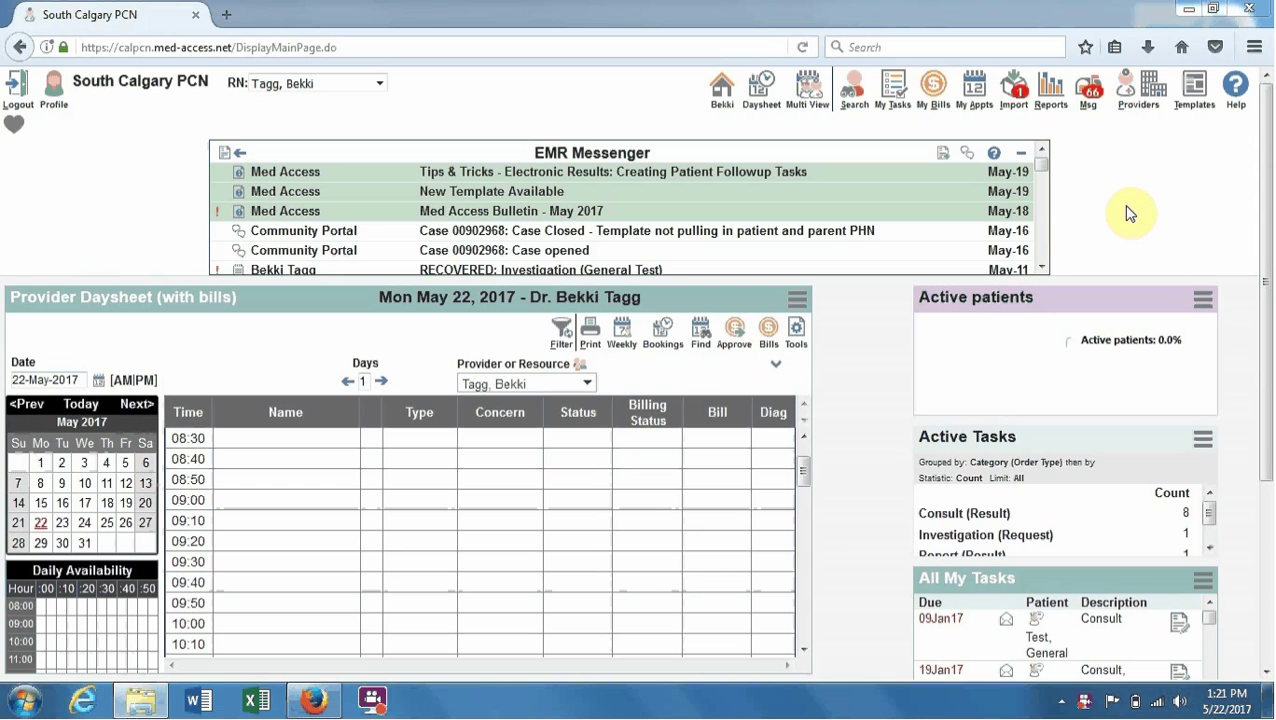
Open practice management reporting and start a new search template named "*BP Due"
left_click(1052, 94)
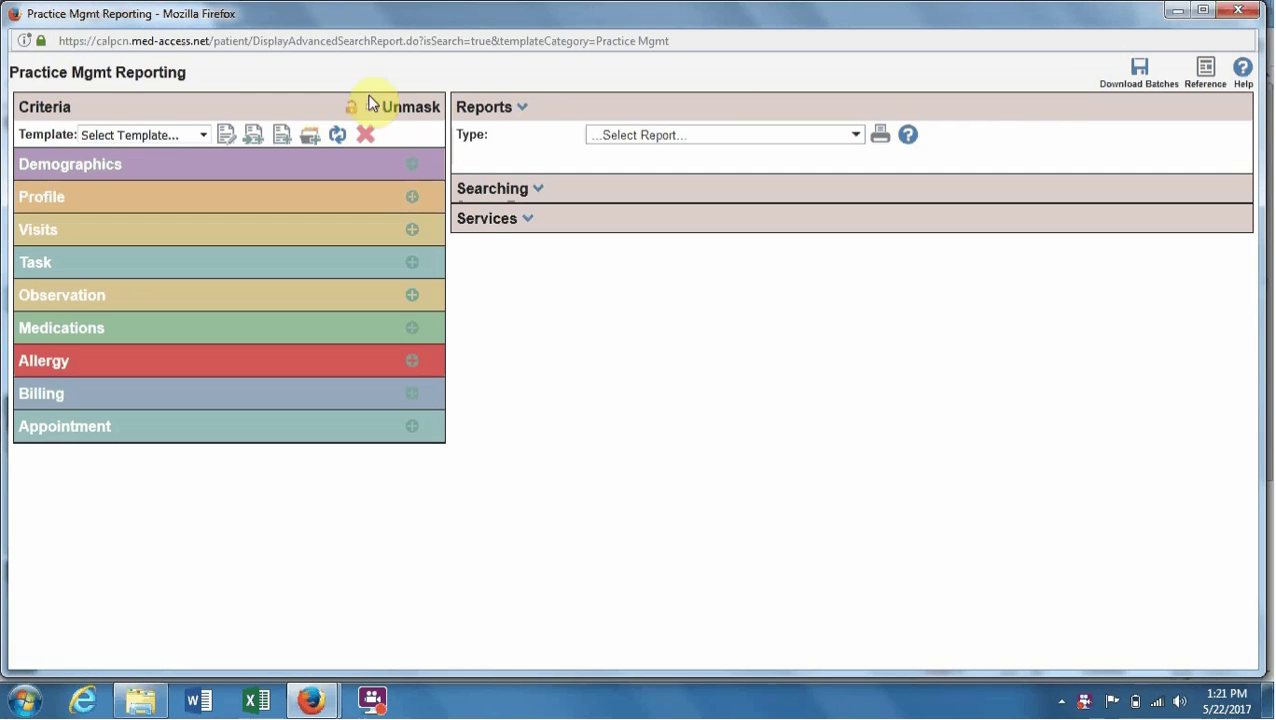
left_click(283, 137)
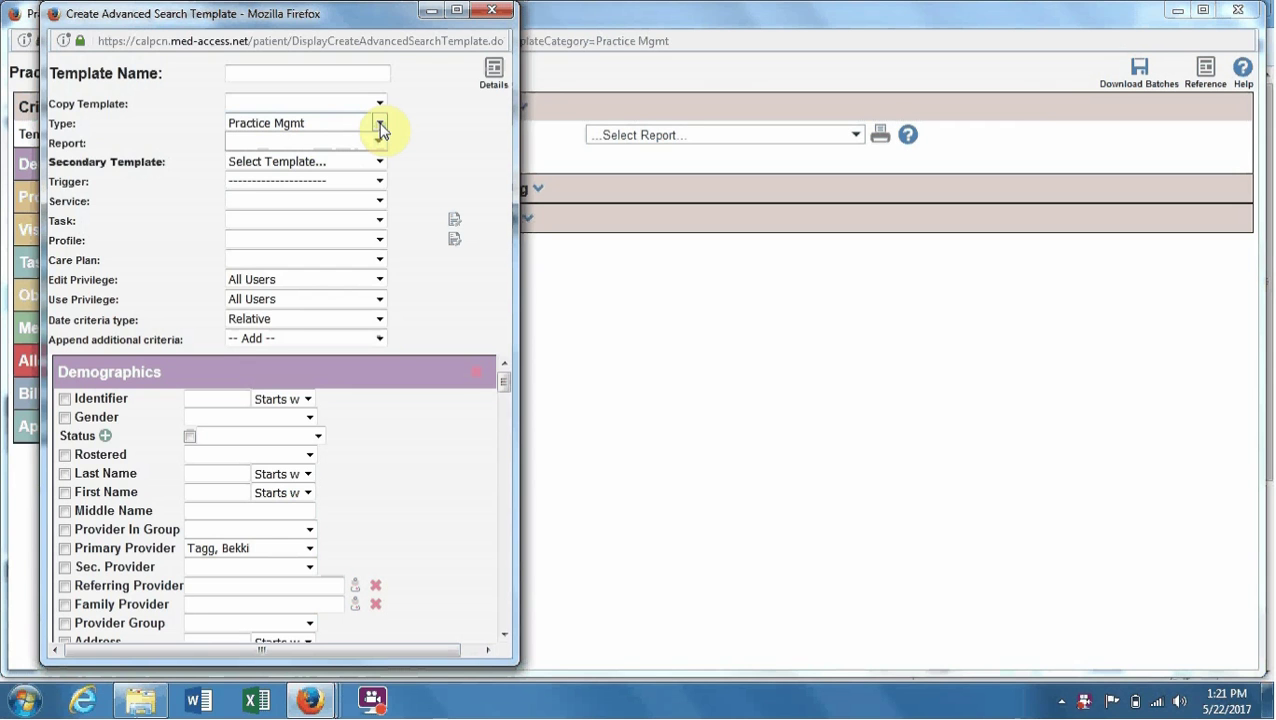
left_click(360, 76)
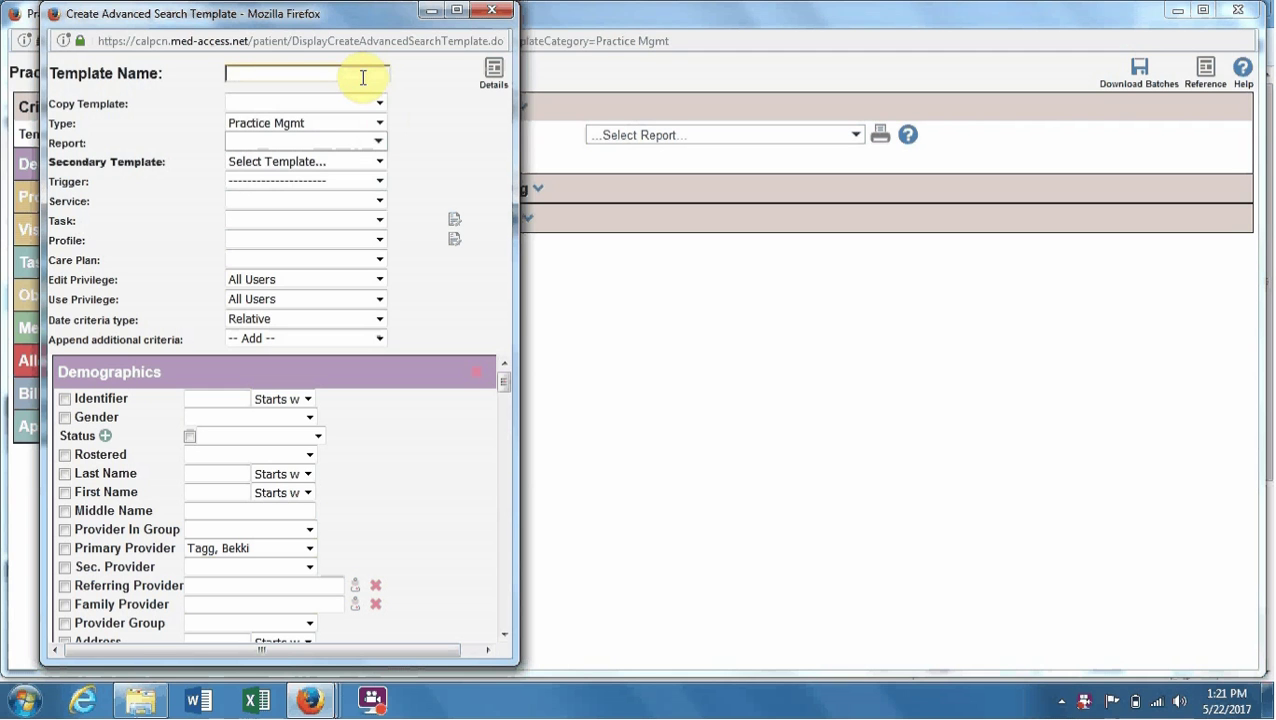
type("*BP Due")
Set the template's type to CDS and its trigger to Visit
left_click(378, 124)
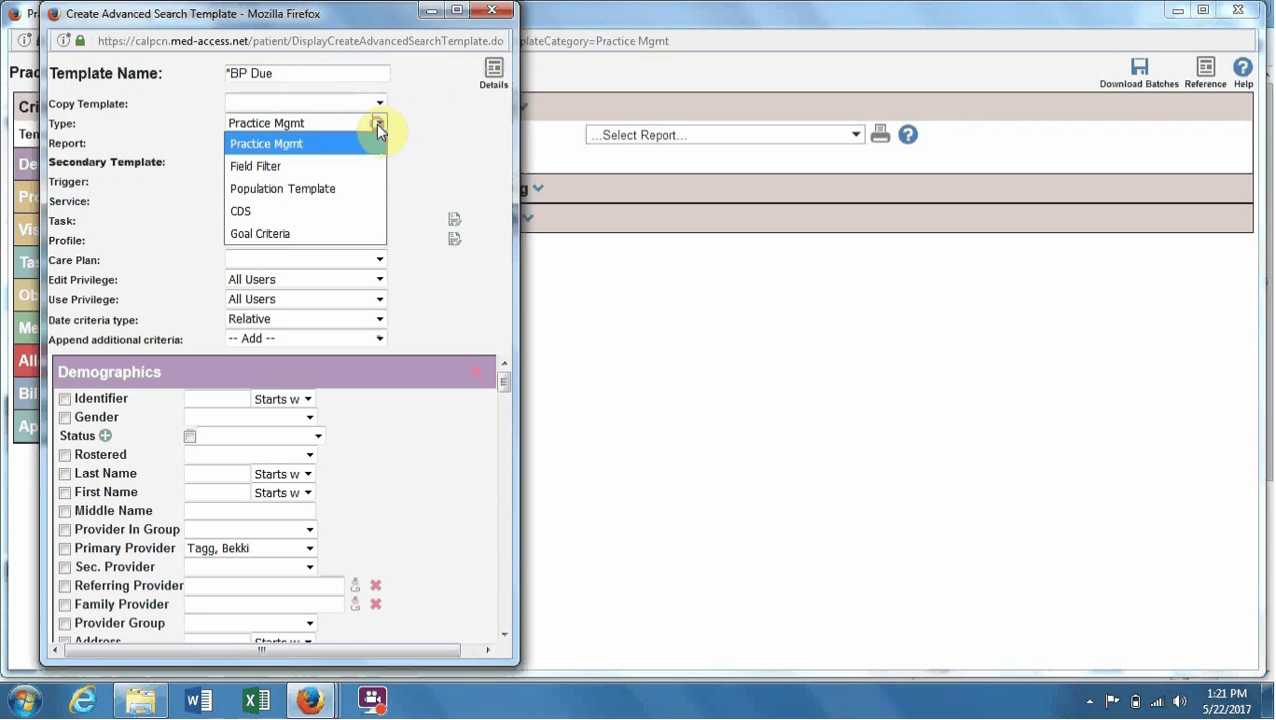
left_click(303, 217)
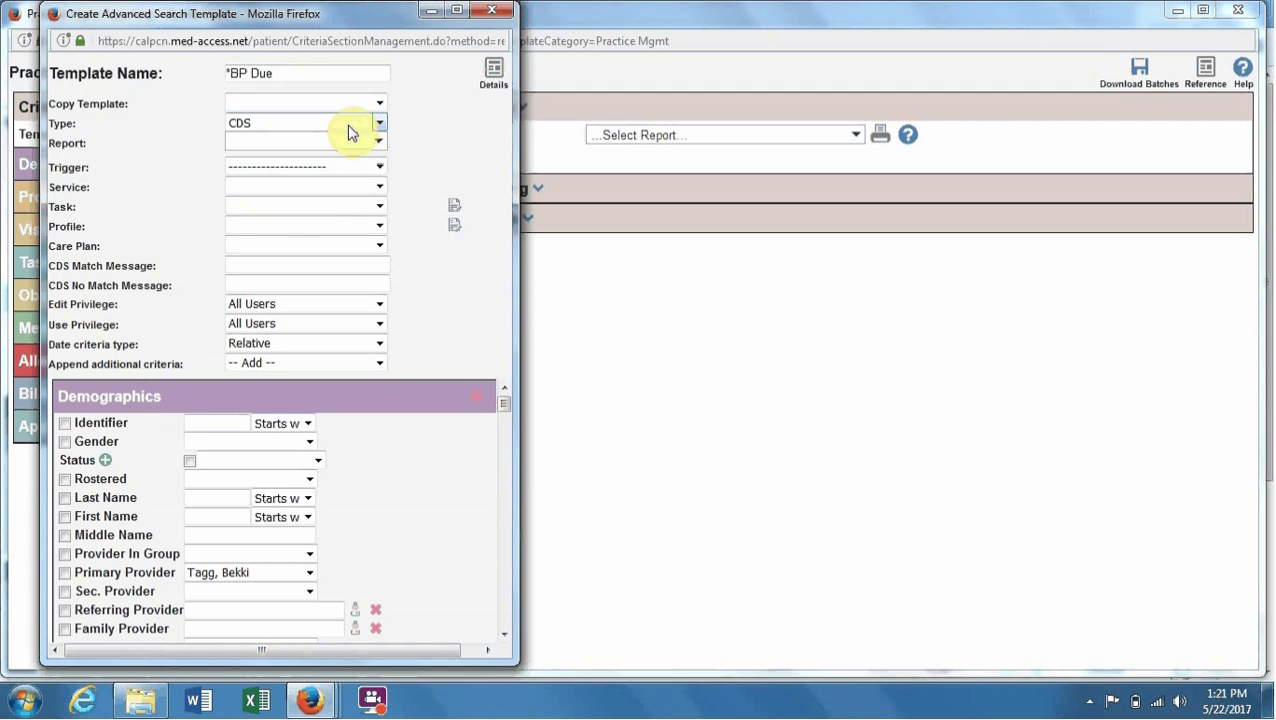
left_click(379, 172)
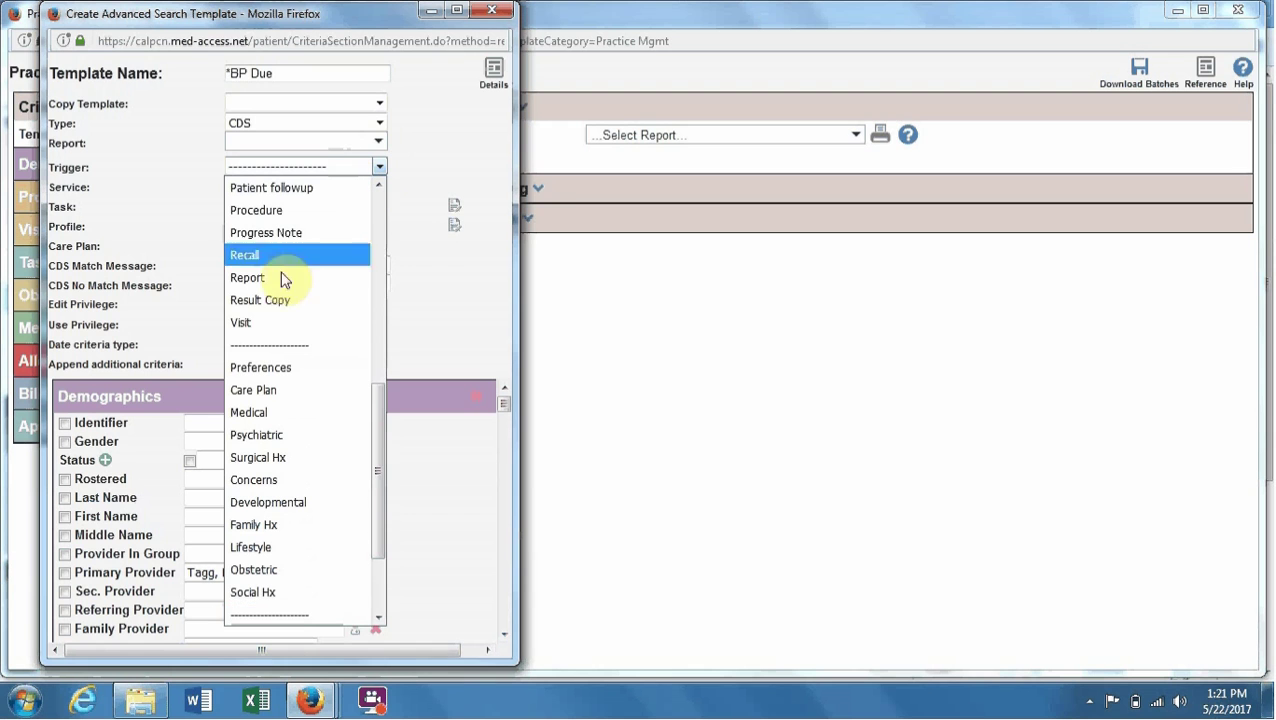
left_click(267, 323)
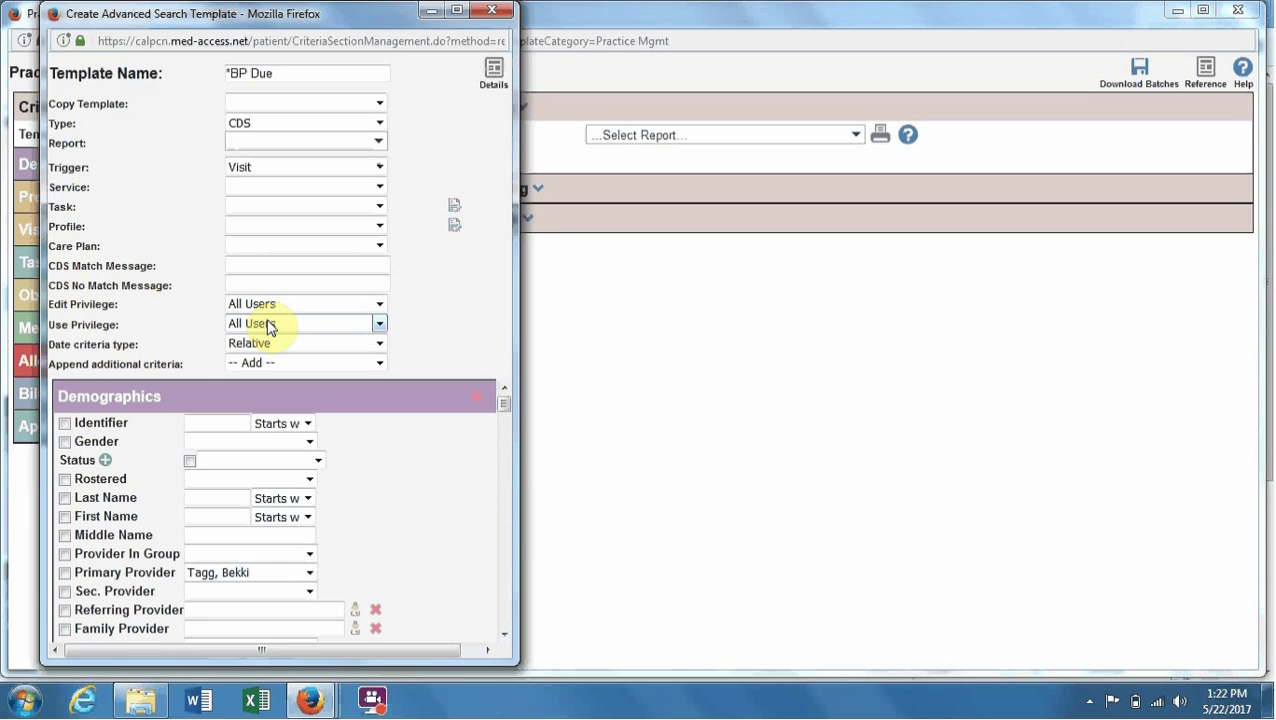
Enter "Patient due for BP" as the CDS match message, leaving the no-match message empty
left_click(247, 265)
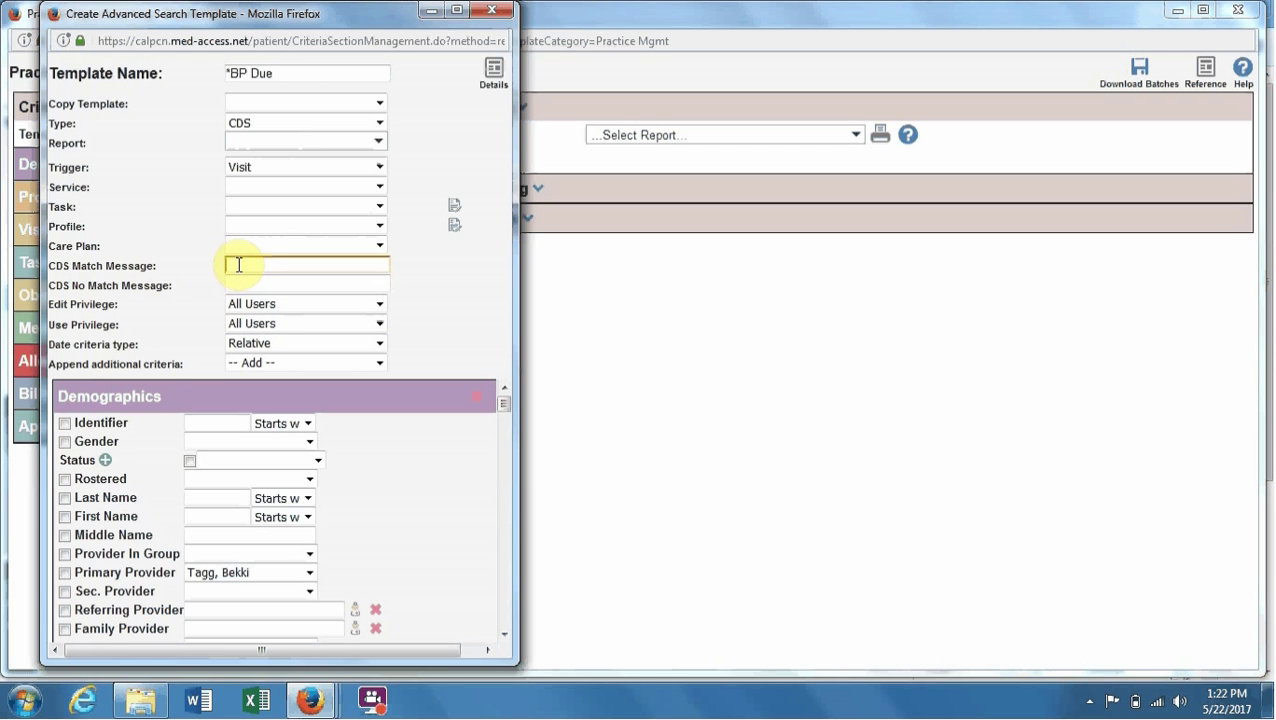
type("Patient due for BP")
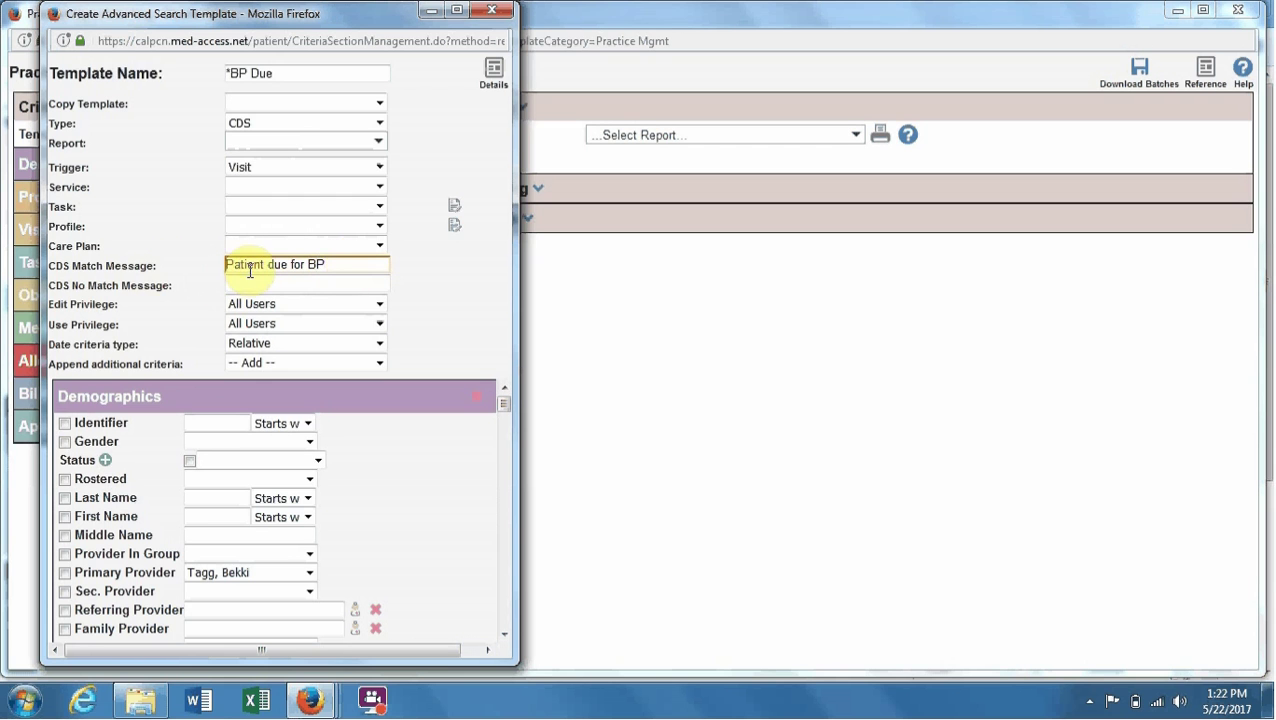
left_click(325, 287)
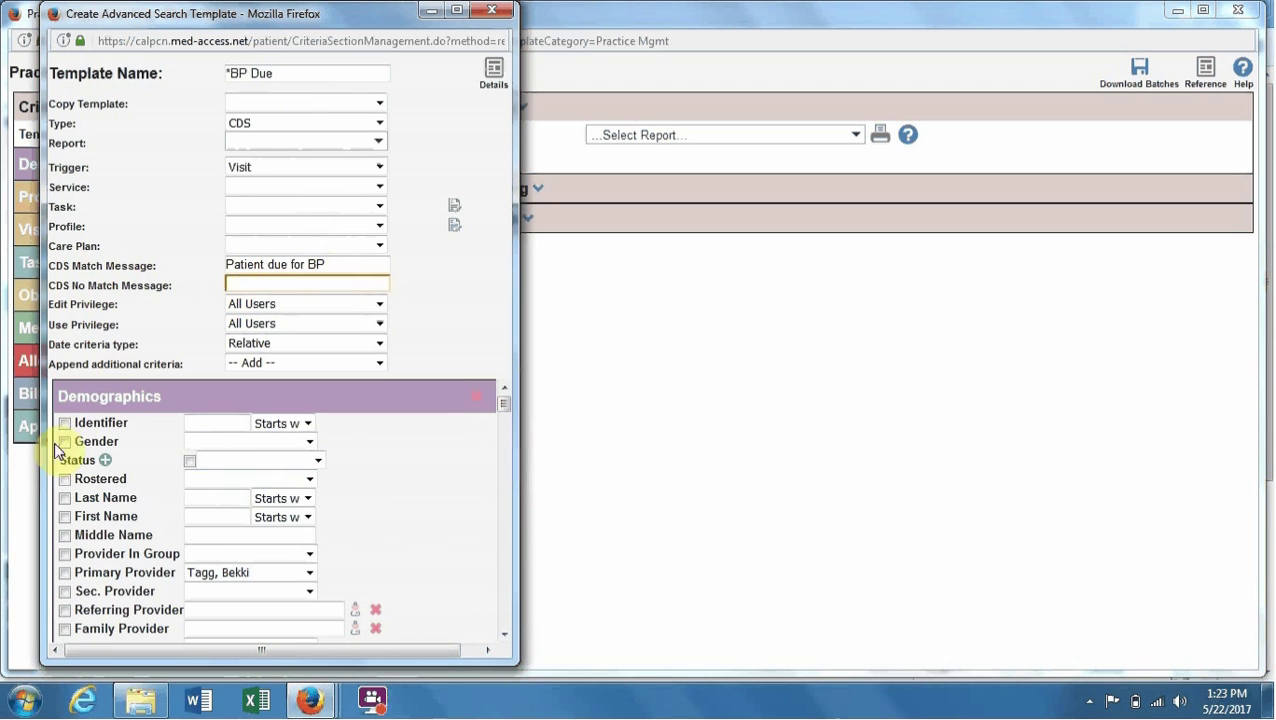
Include the patient status Active and the preset primary provider in the demographics criteria
left_click(189, 463)
left_click(316, 461)
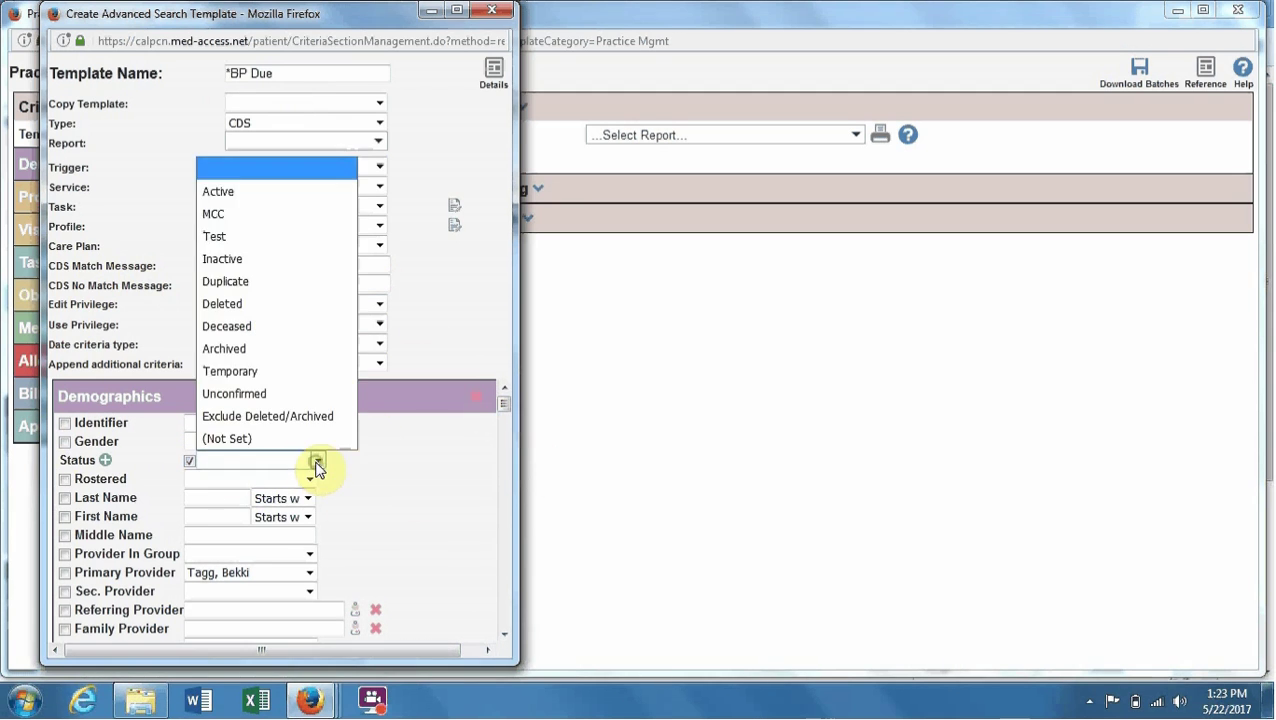
left_click(251, 193)
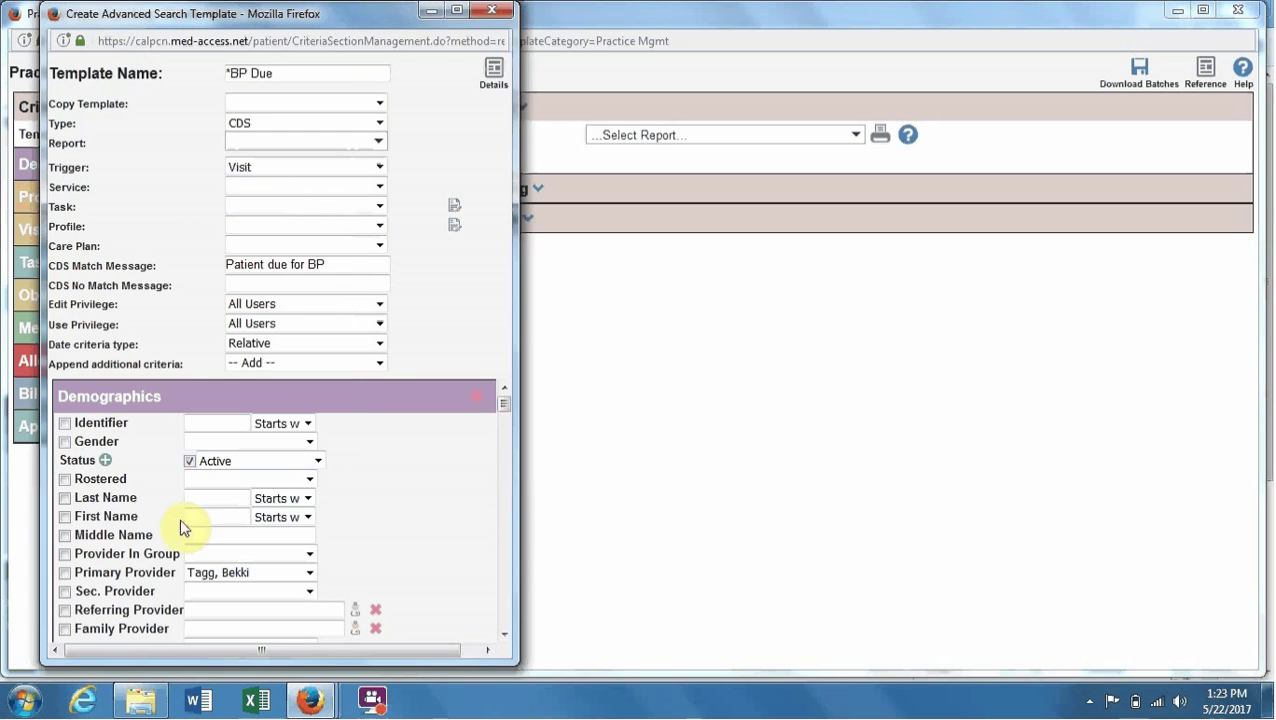
left_click(65, 574)
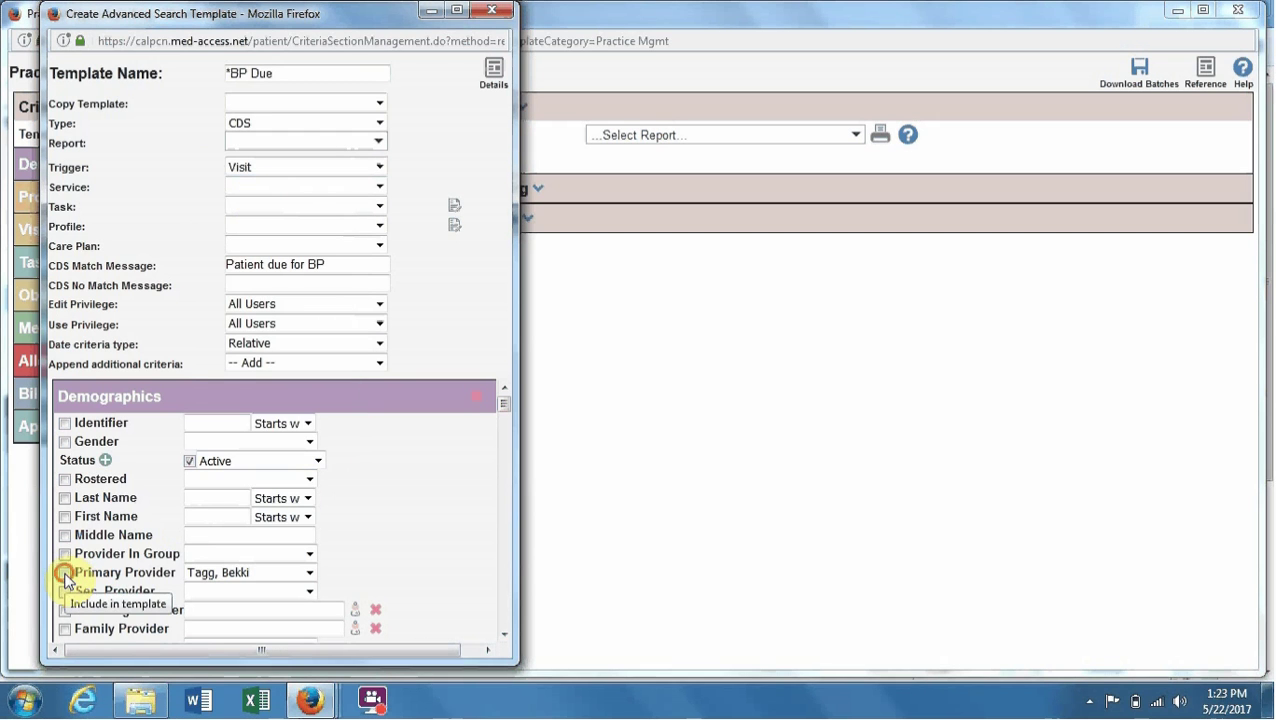
Include an age range starting at 18 with no upper limit in the demographics criteria
left_click(504, 636)
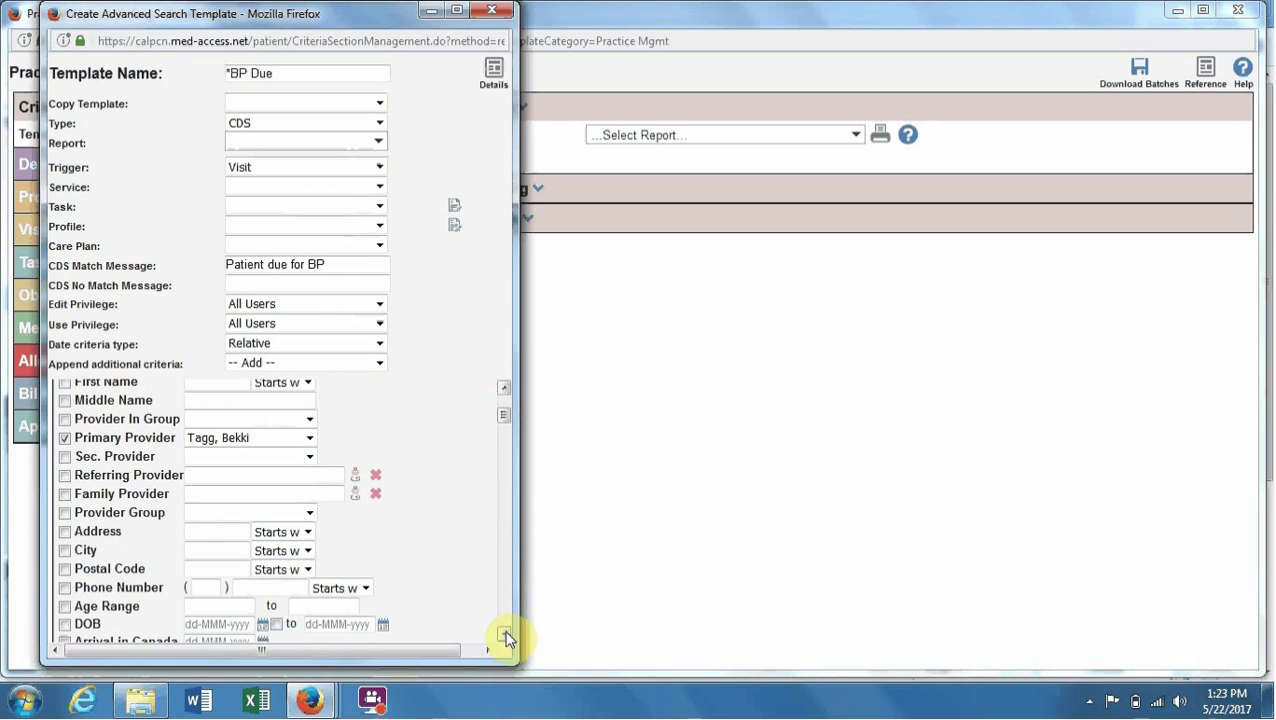
left_click(232, 608)
type("18")
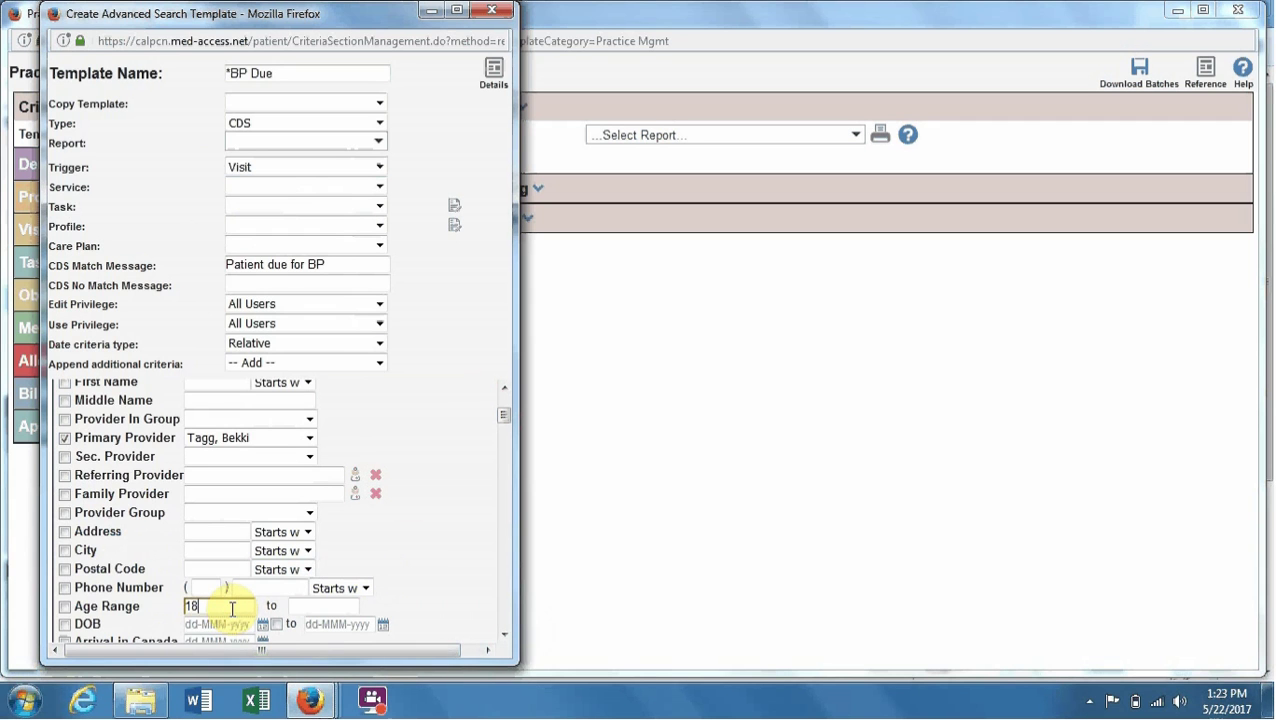
left_click(64, 607)
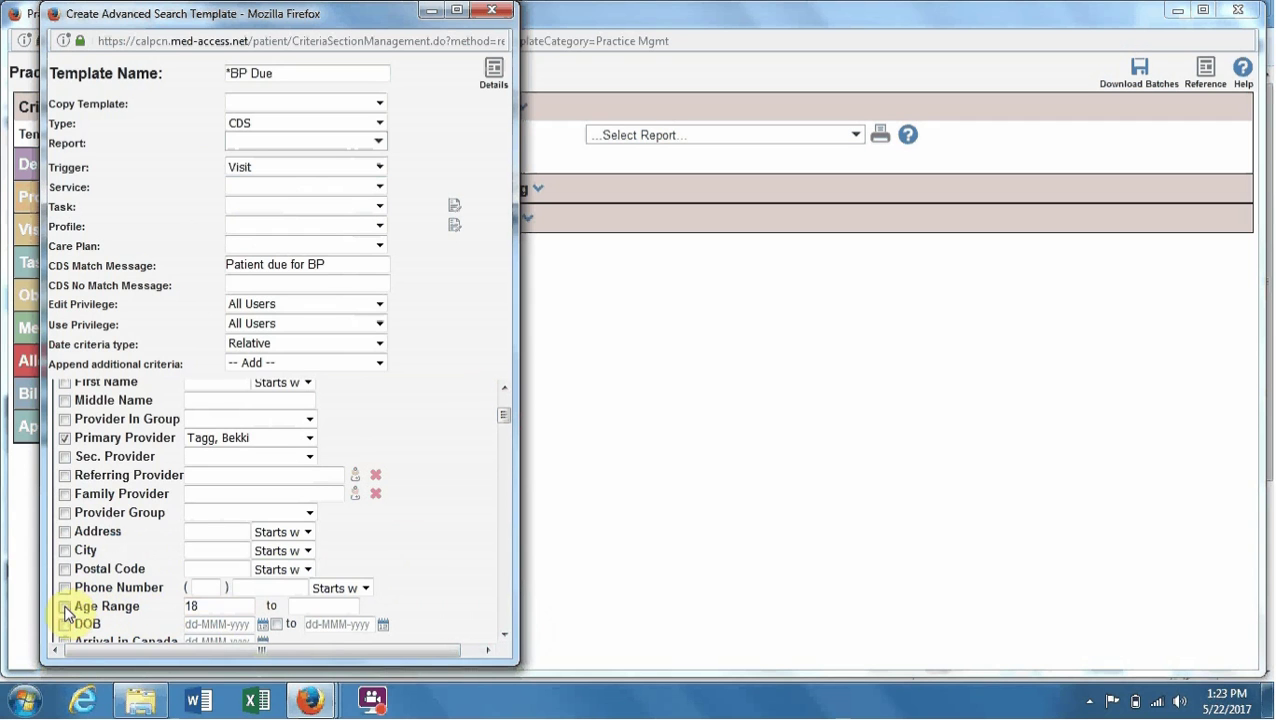
left_click(64, 607)
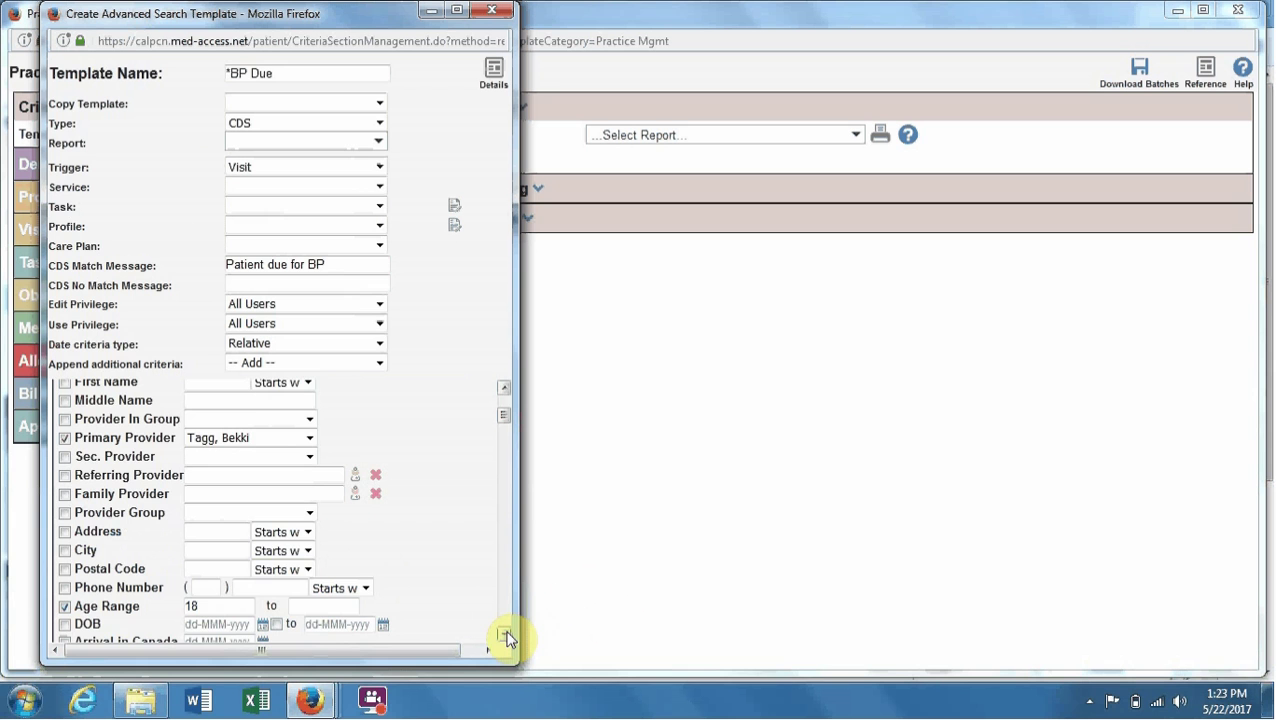
Add BP systolic as an exact-match observation in the Observation criteria
left_click_drag(505, 636, 505, 636)
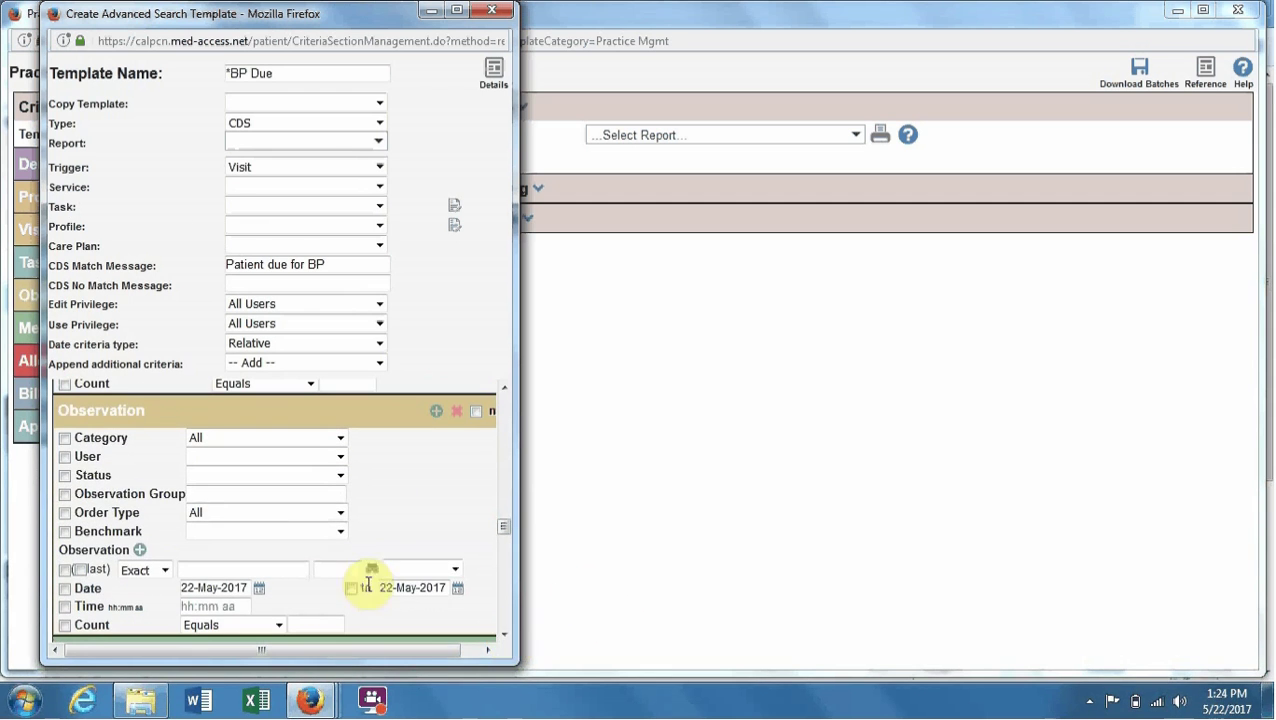
left_click(276, 567)
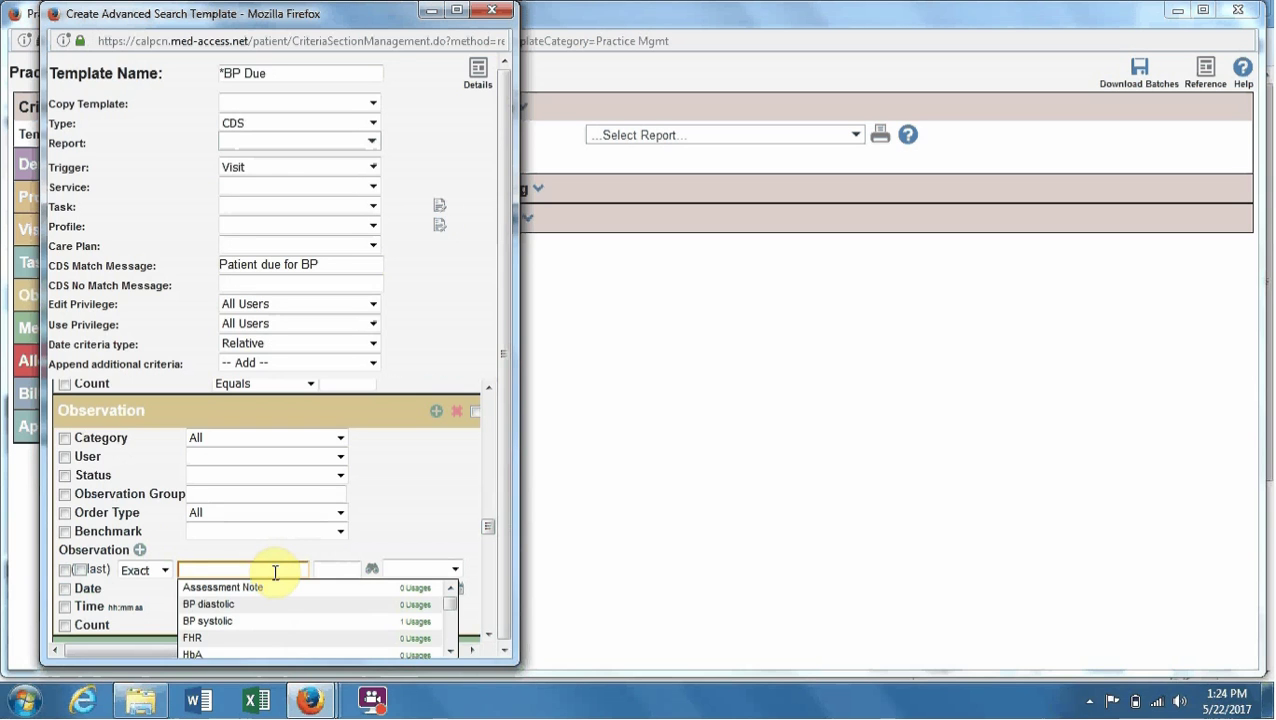
type("BP ")
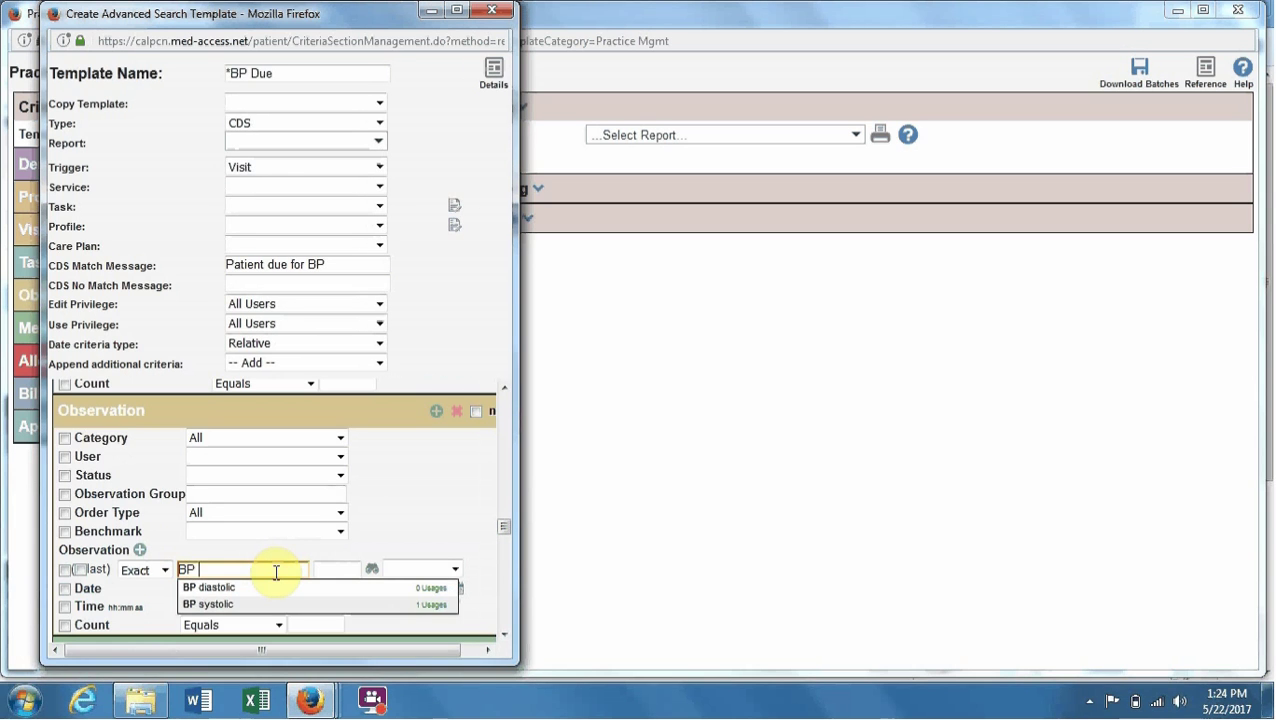
type("systoli")
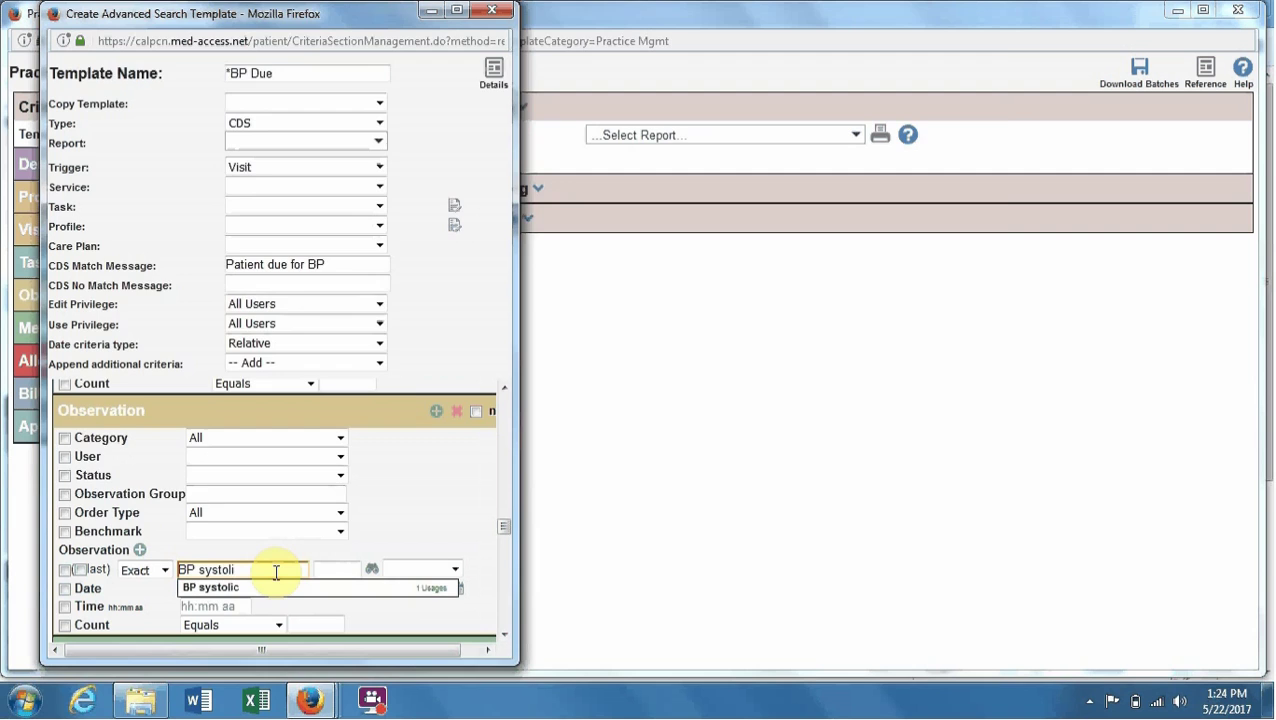
type("c")
key("Return")
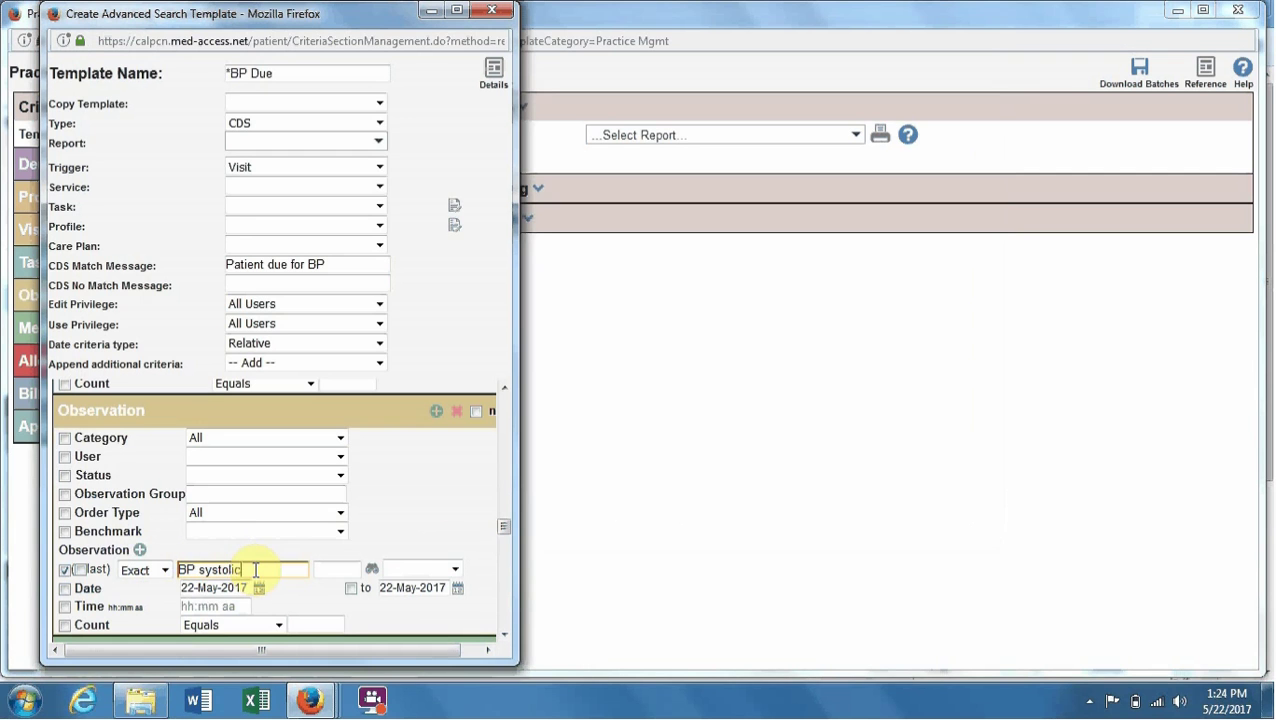
Partly erase the observation name and complete it again as BP systolic
key("BackSpace")
key("BackSpace")
key("BackSpace")
key("BackSpace")
key("BackSpace")
key("BackSpace")
key("BackSpace")
key("BackSpace")
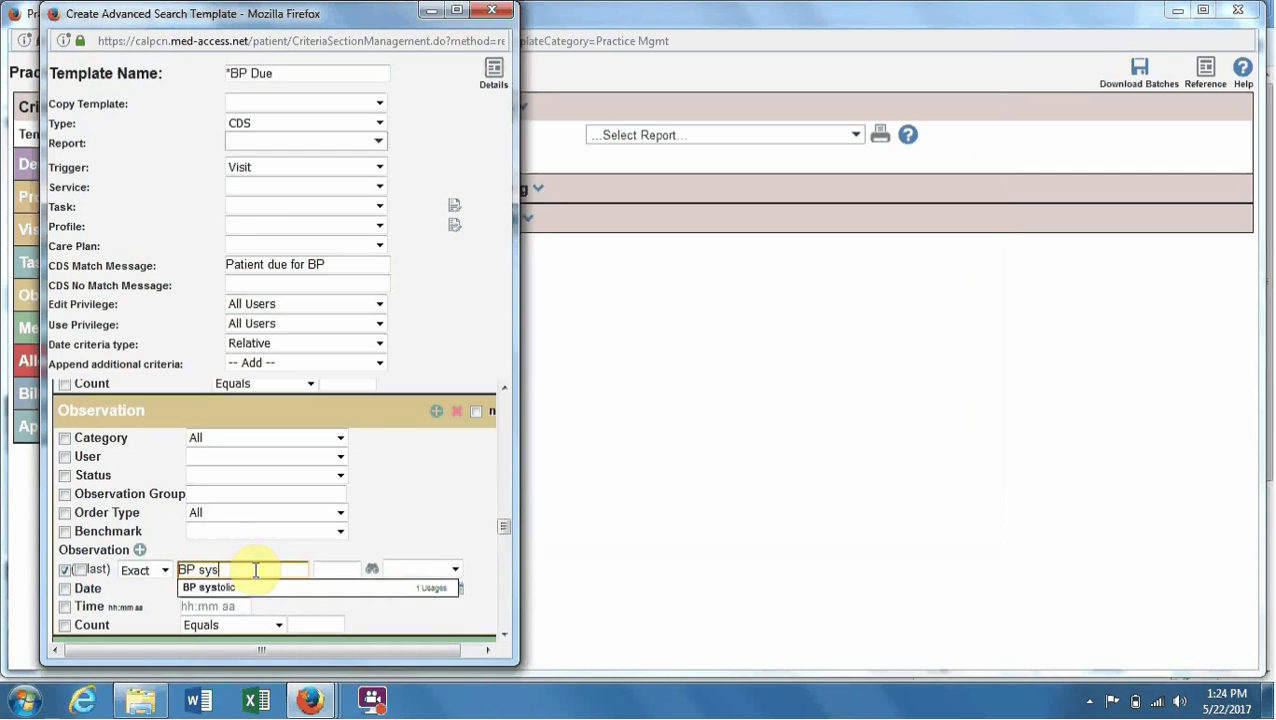
type("stol")
key("Return")
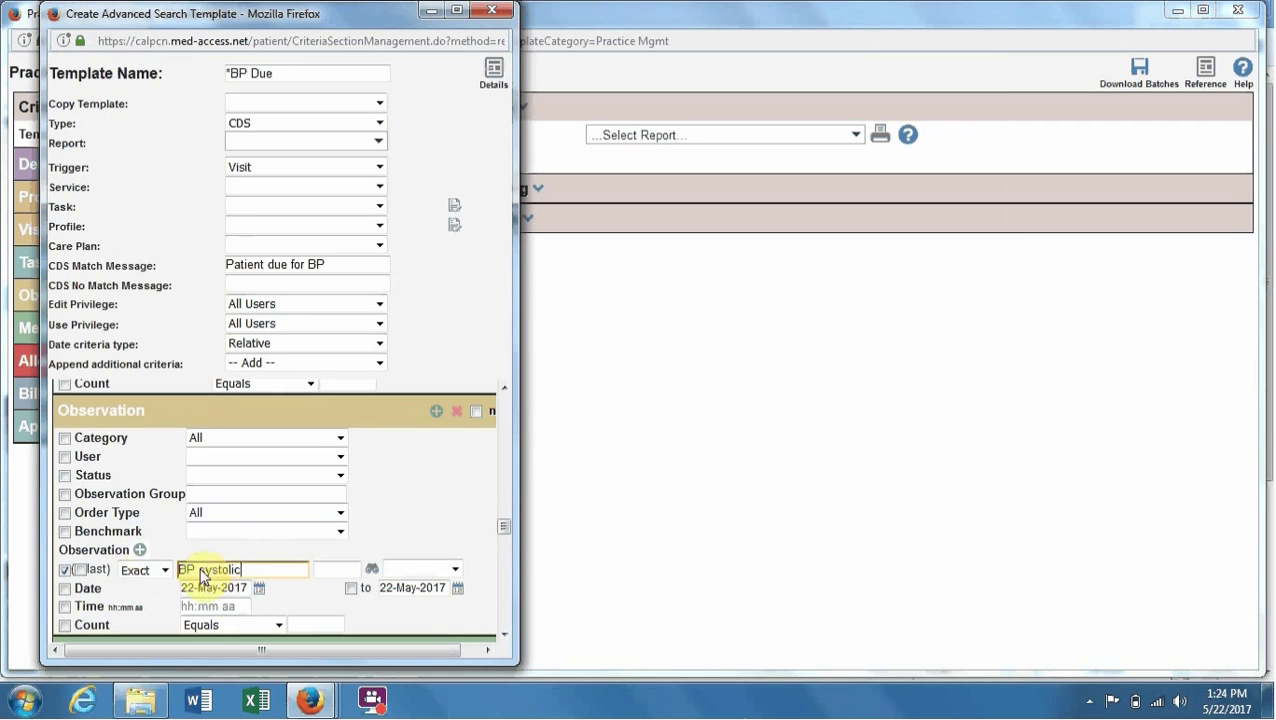
Add BP diastolic as an alternative observation and restrict both blood pressure observations to the last value
left_click(141, 552)
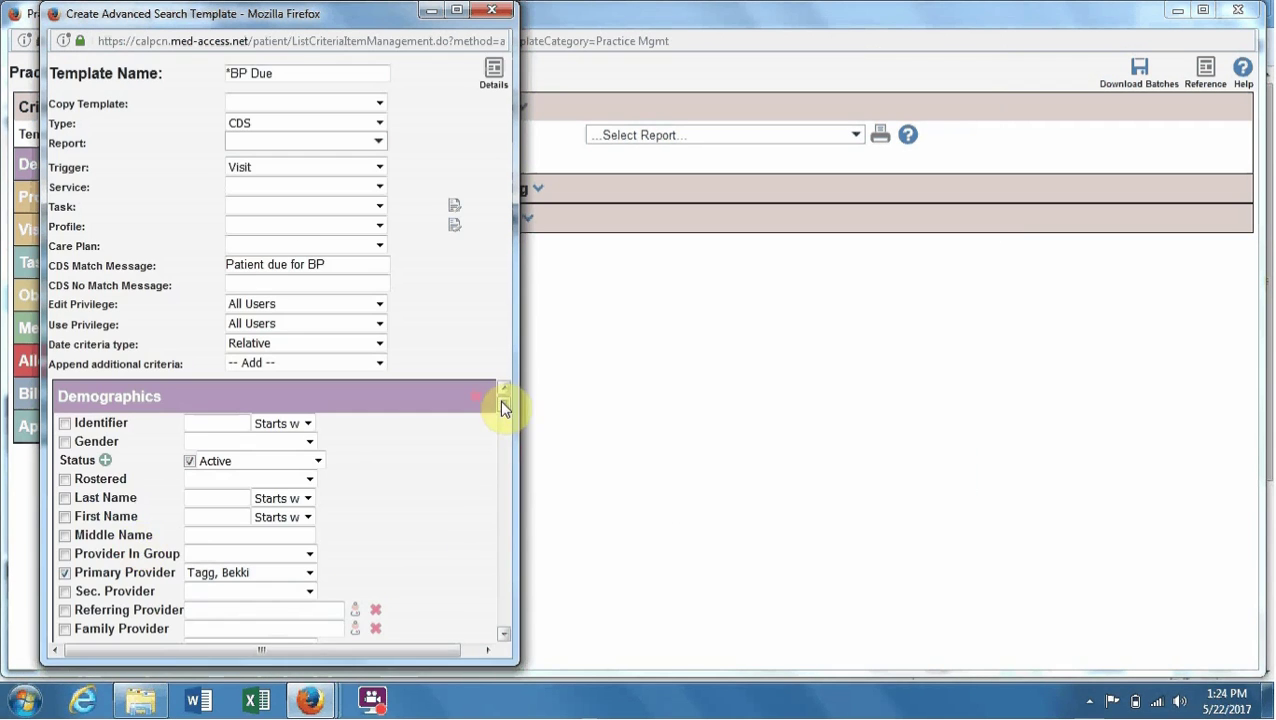
left_click_drag(503, 403, 504, 530)
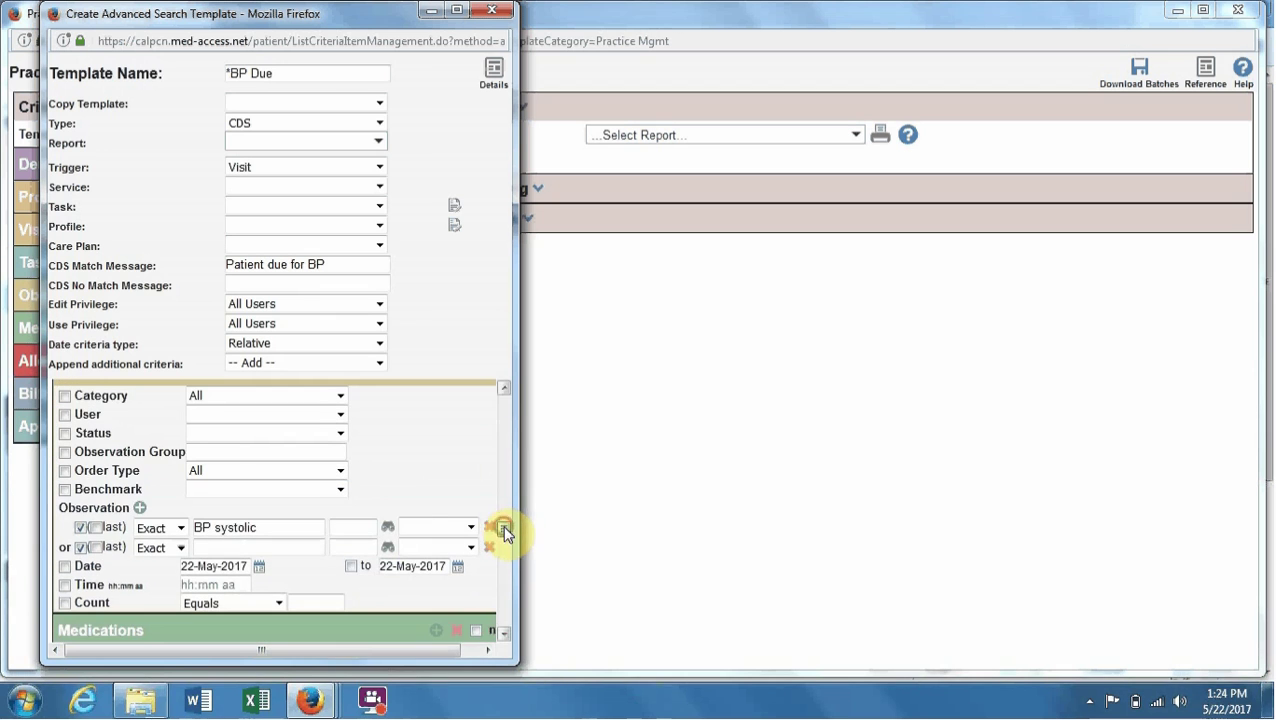
left_click(293, 549)
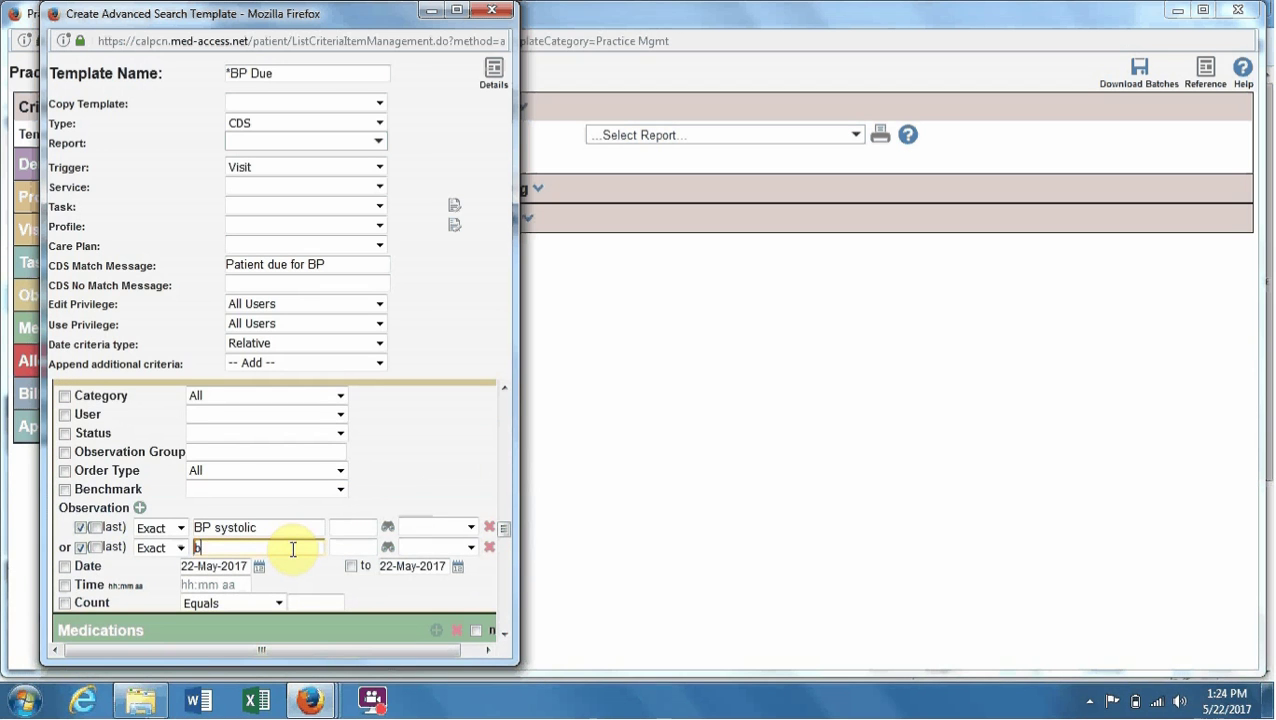
type("bp diastolic")
key("Return")
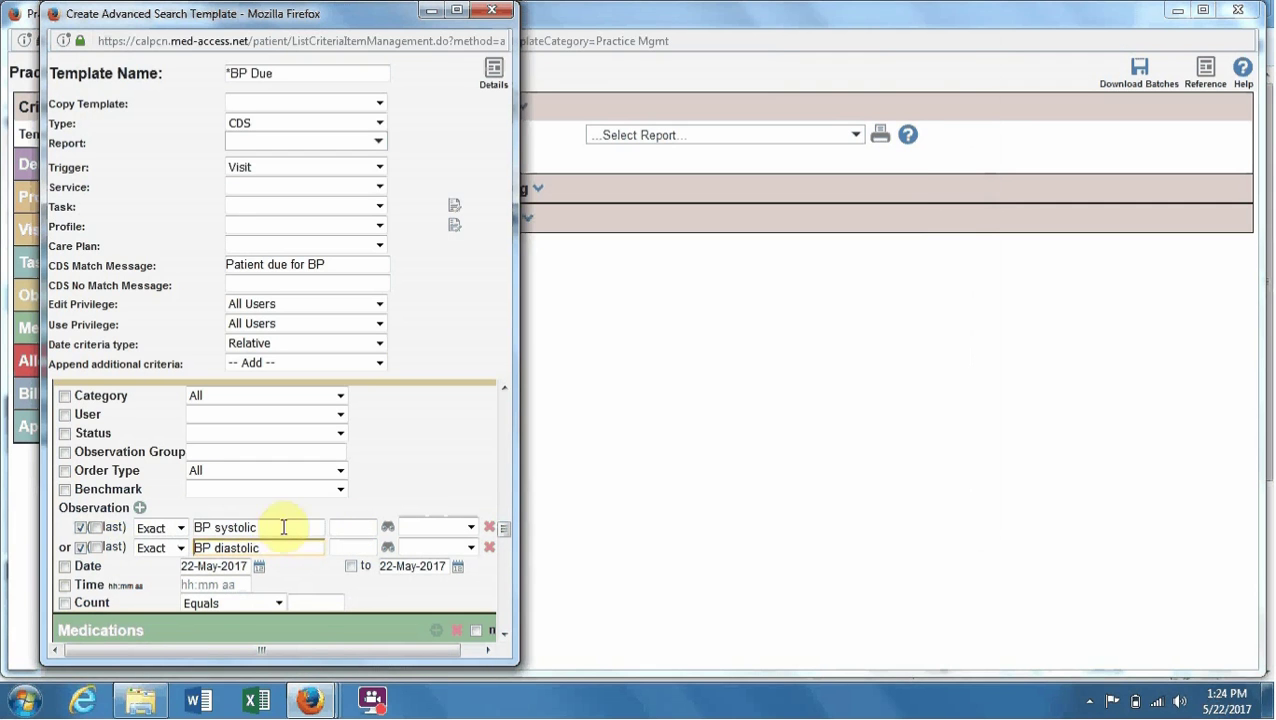
left_click(96, 527)
left_click(96, 547)
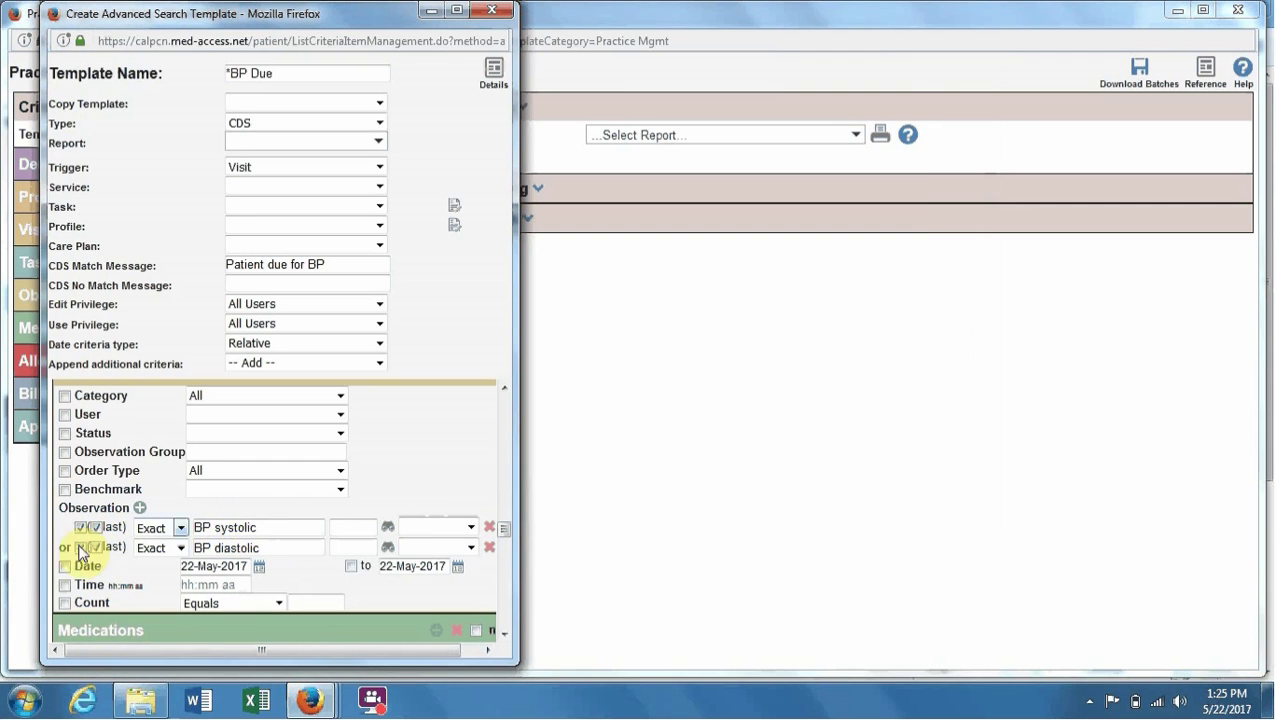
Include an observation date range from 22-May-2016 to 22-May-2017
left_click(65, 567)
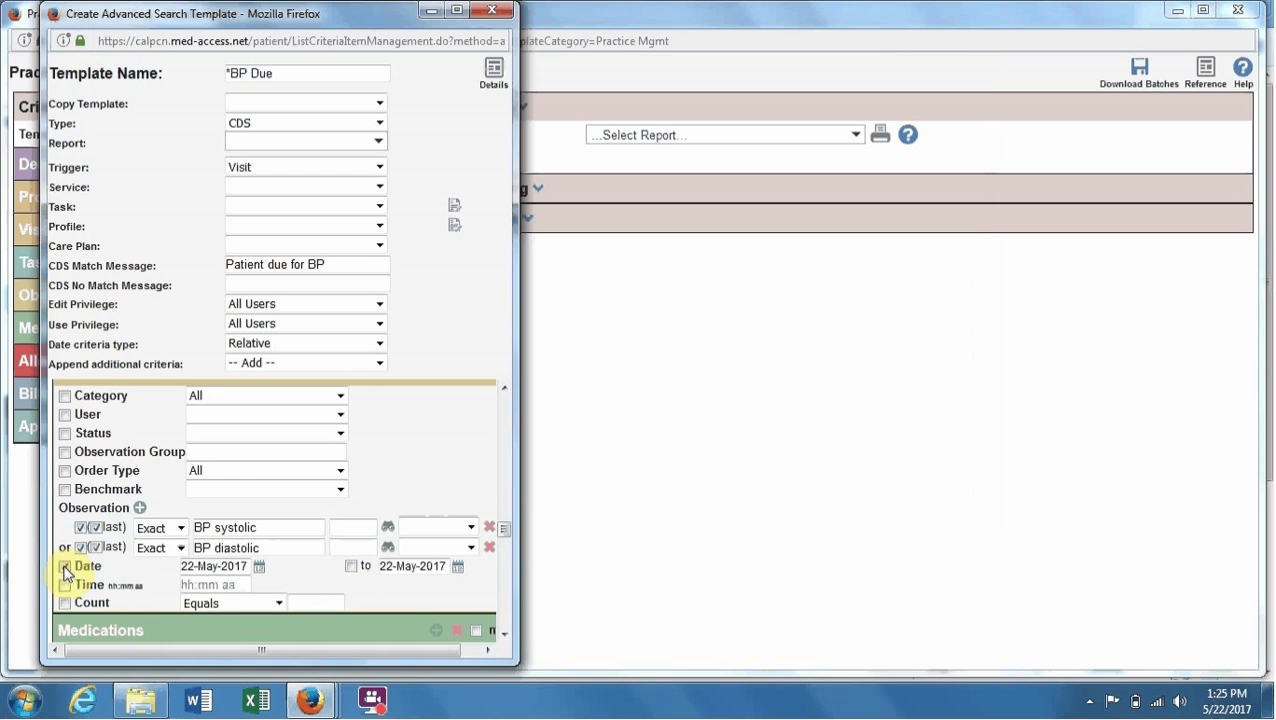
left_click(250, 566)
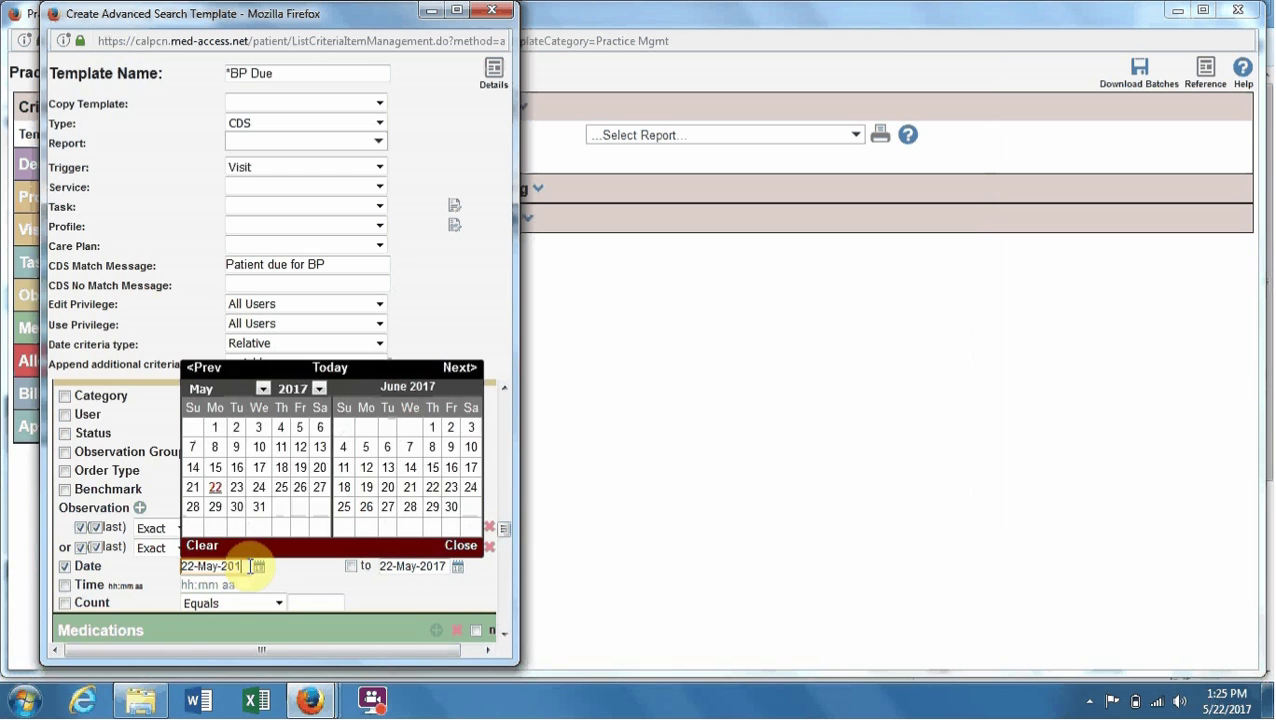
type("6")
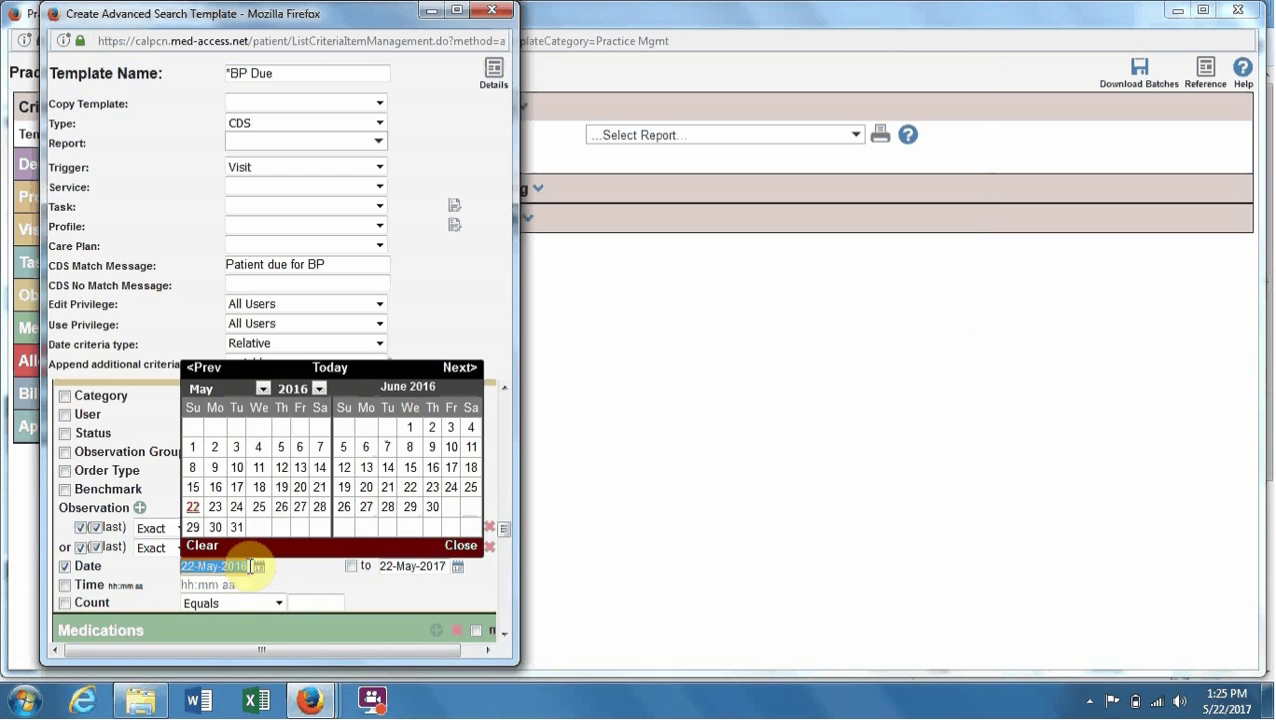
left_click(193, 507)
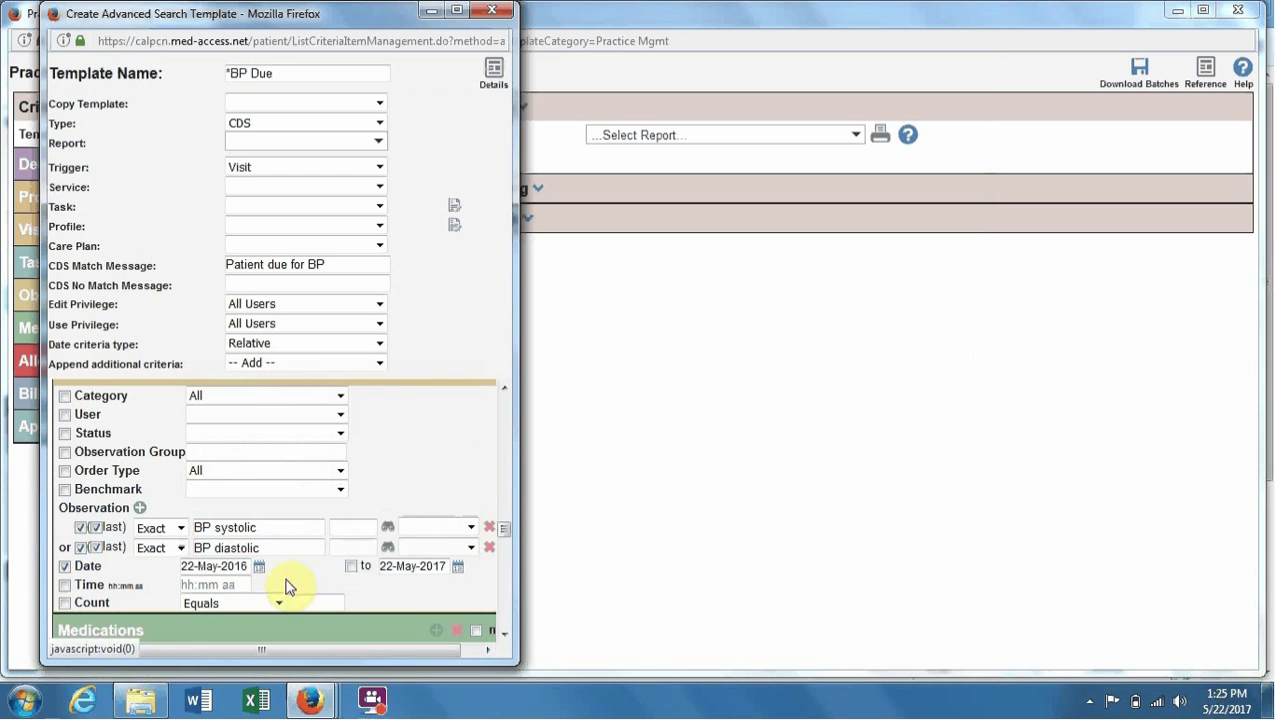
left_click(351, 566)
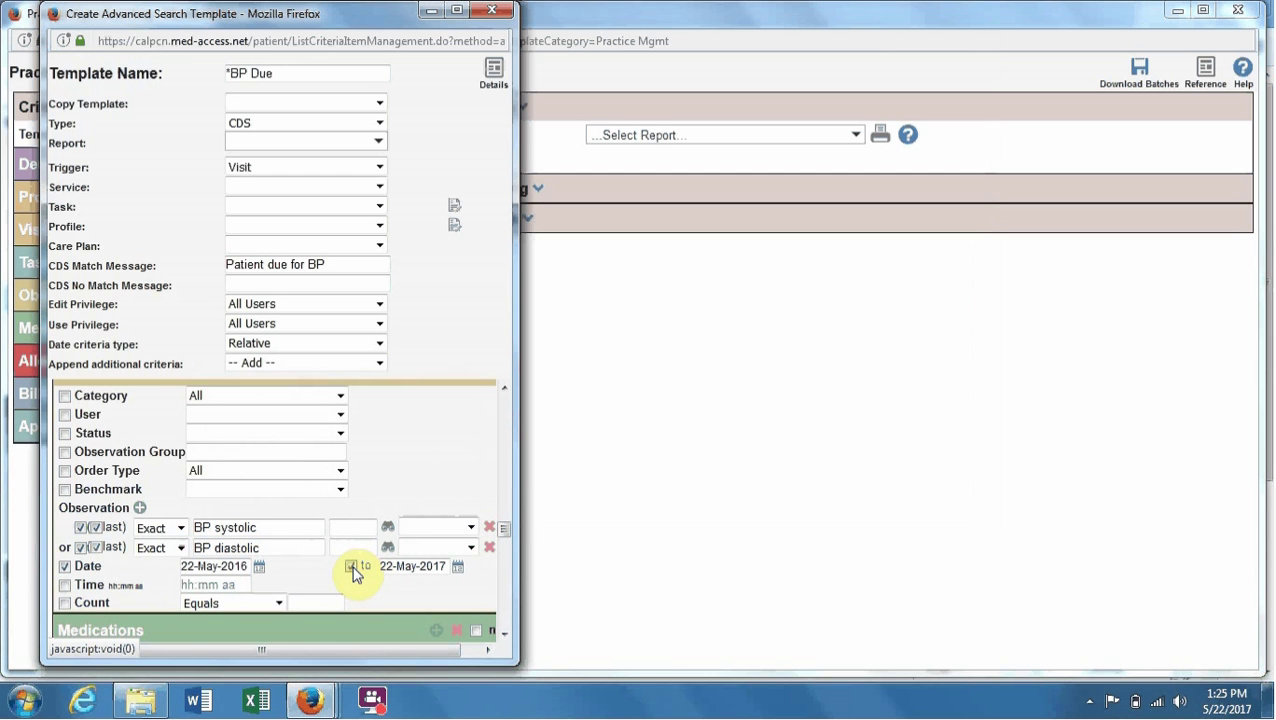
left_click(504, 387)
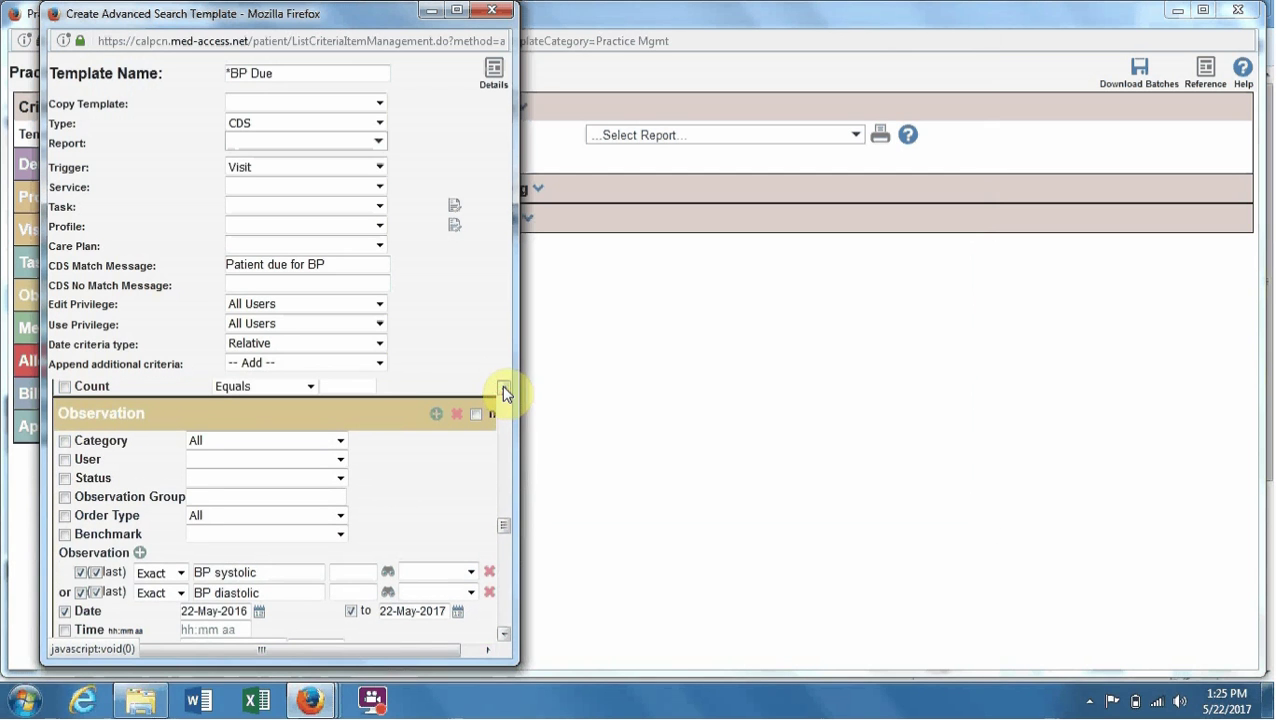
Negate the Observation criteria so it matches patients without these blood pressure readings, and save the template
left_click_drag(516, 416, 558, 421)
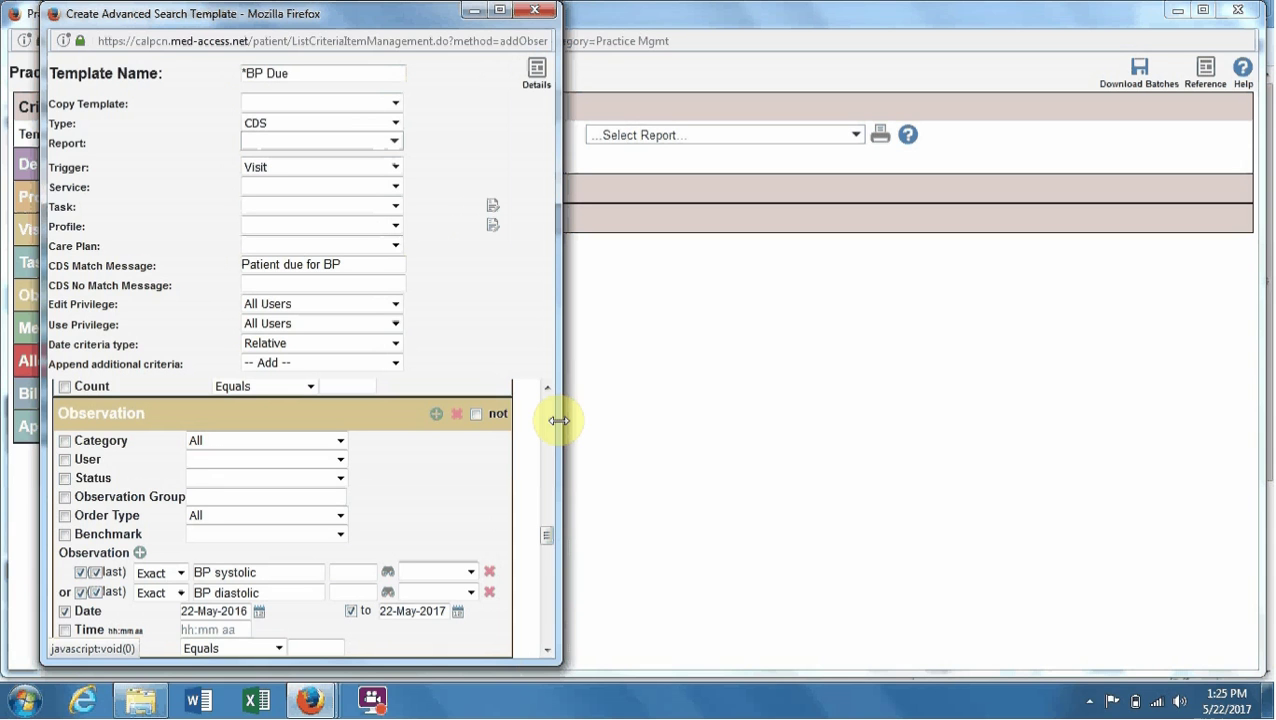
left_click(476, 415)
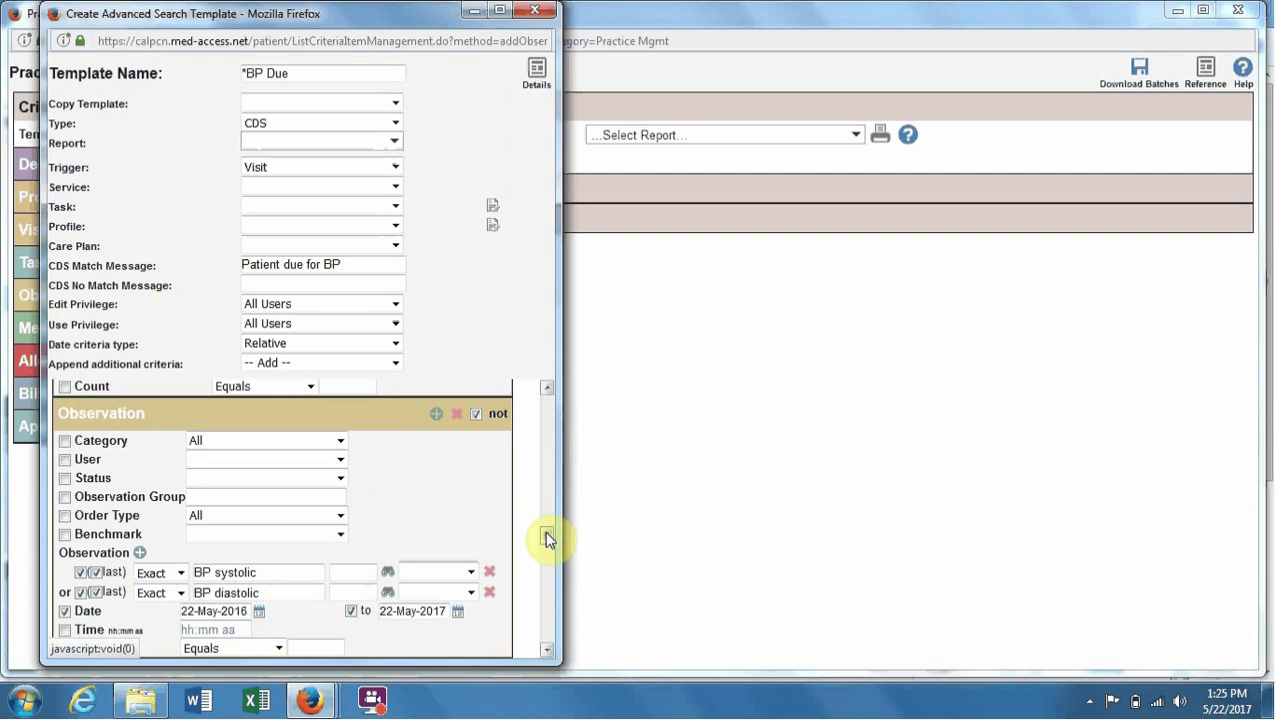
left_click_drag(549, 541, 550, 641)
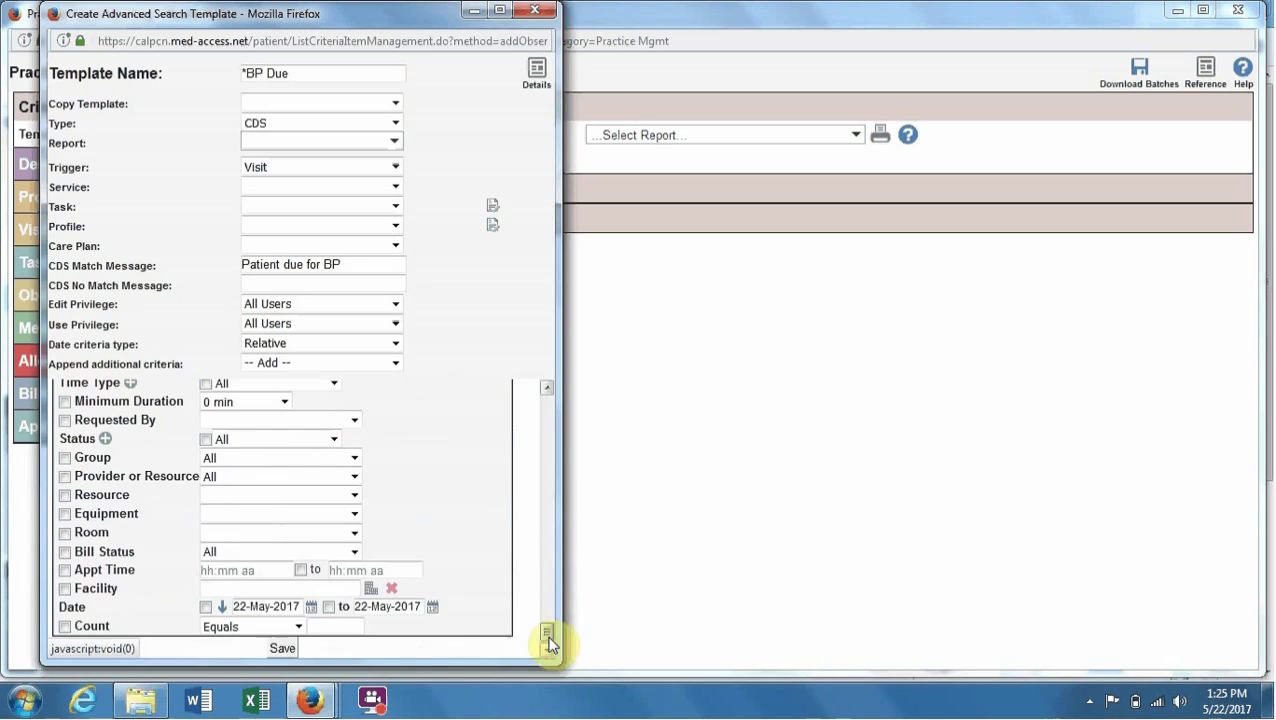
left_click(280, 650)
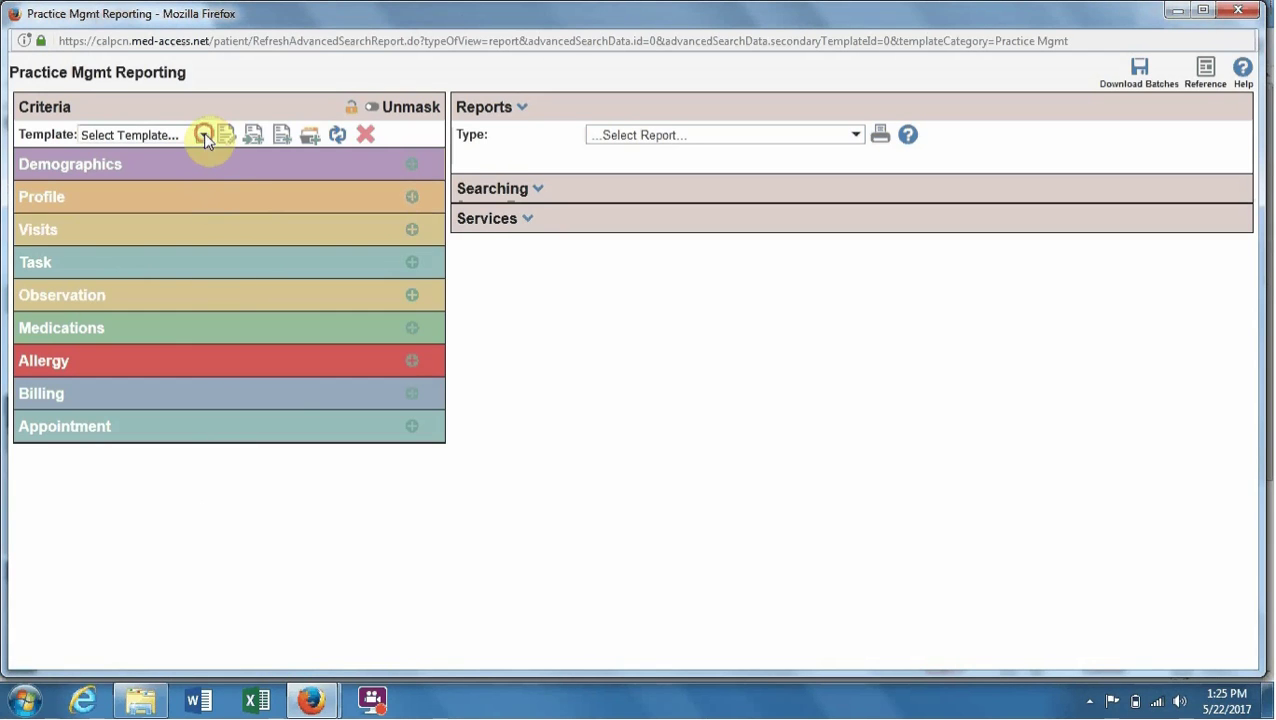
Load the *BP Due template from the CDS templates and run a new patient search with it
left_click(203, 135)
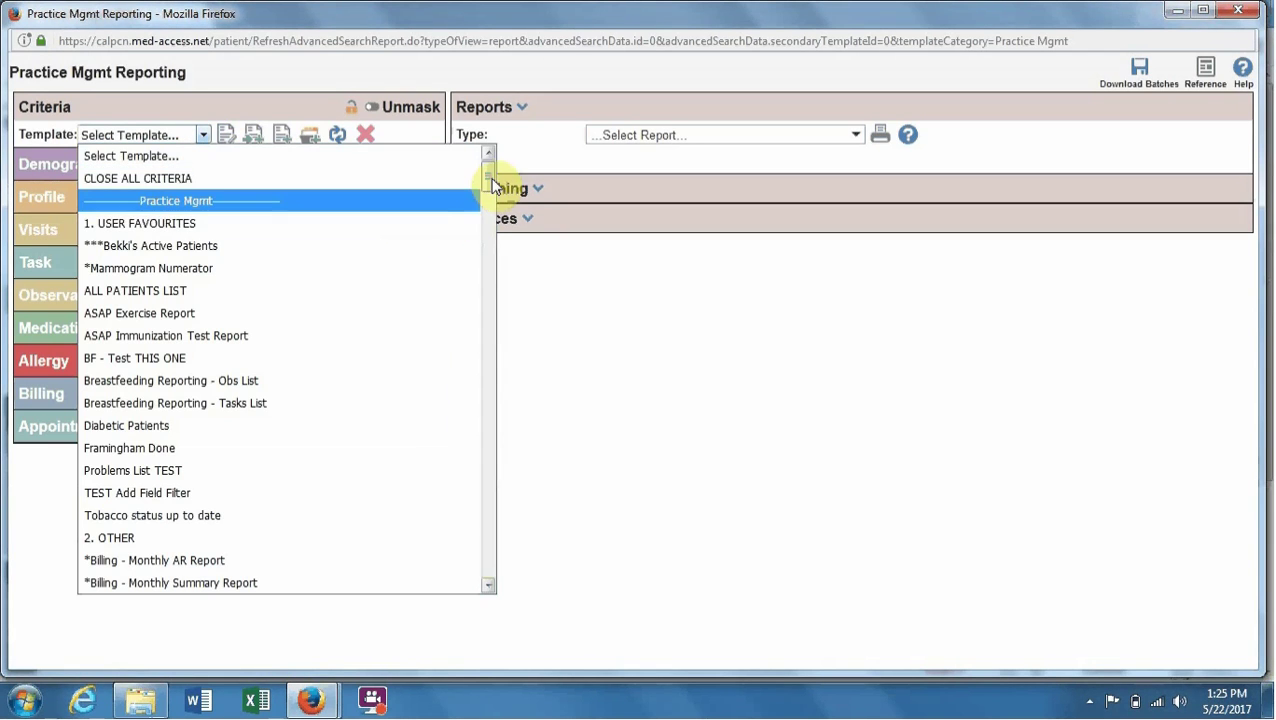
left_click_drag(489, 177, 493, 561)
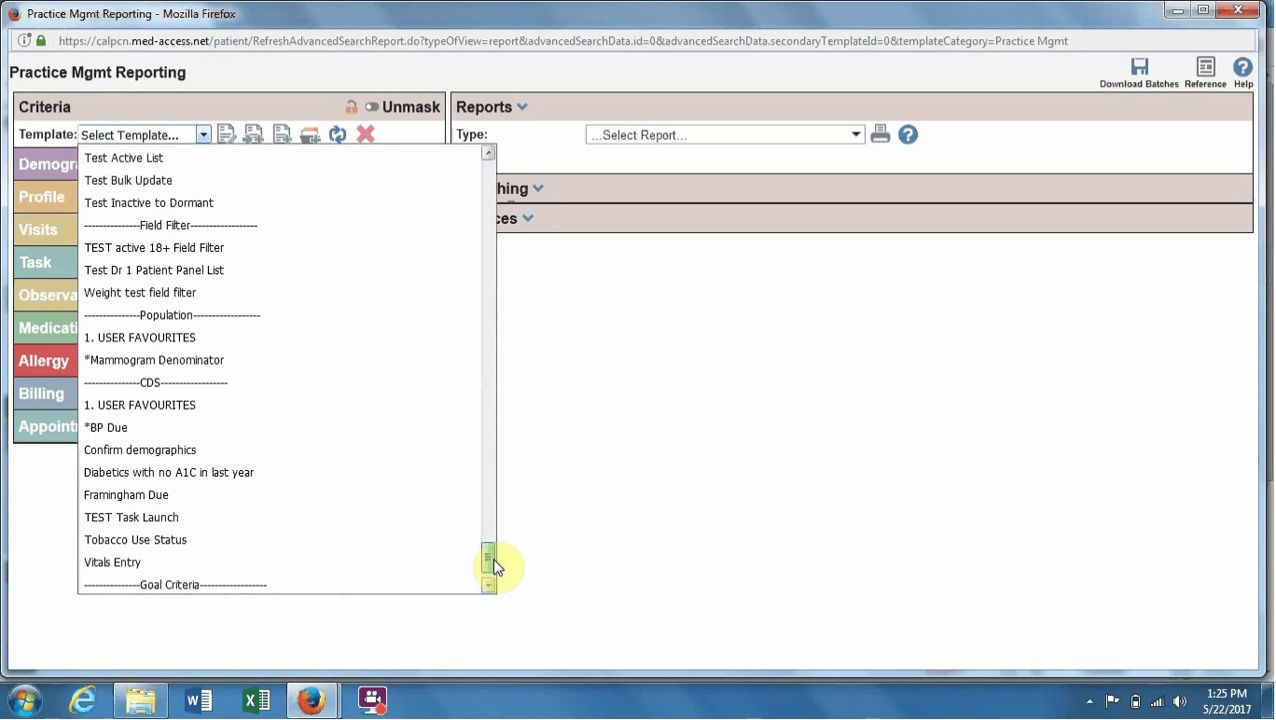
left_click(140, 427)
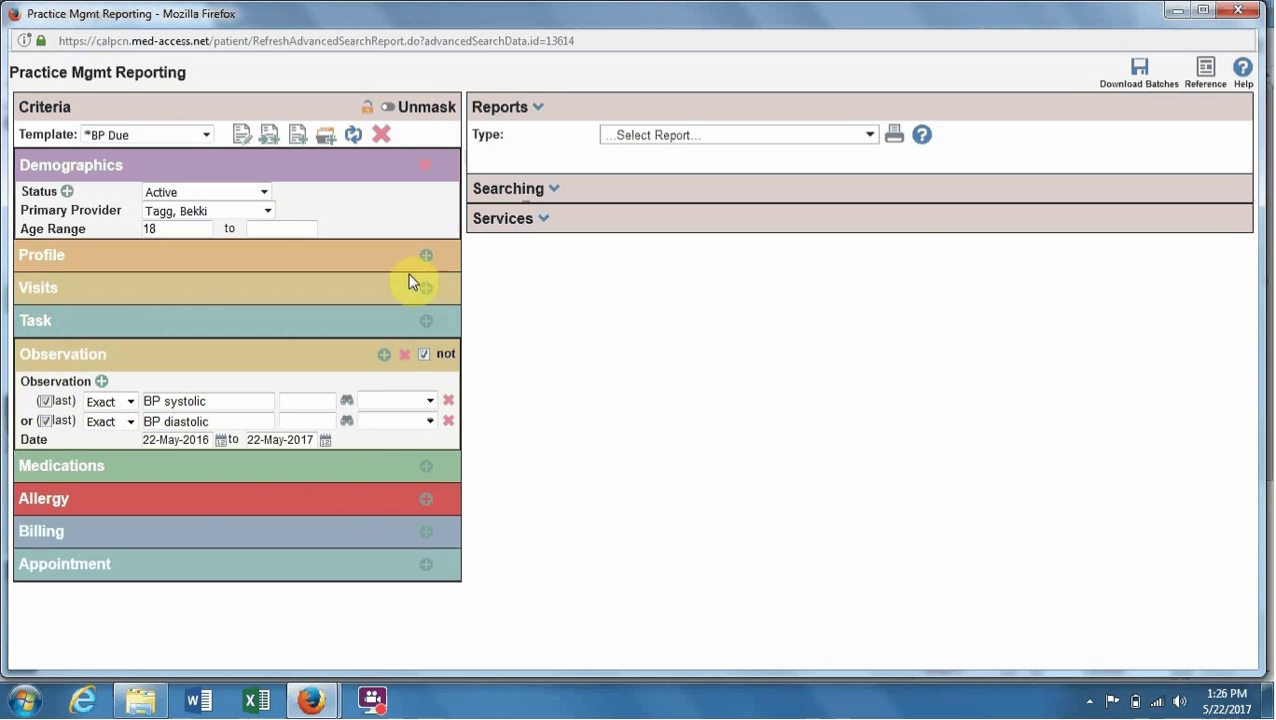
left_click(555, 191)
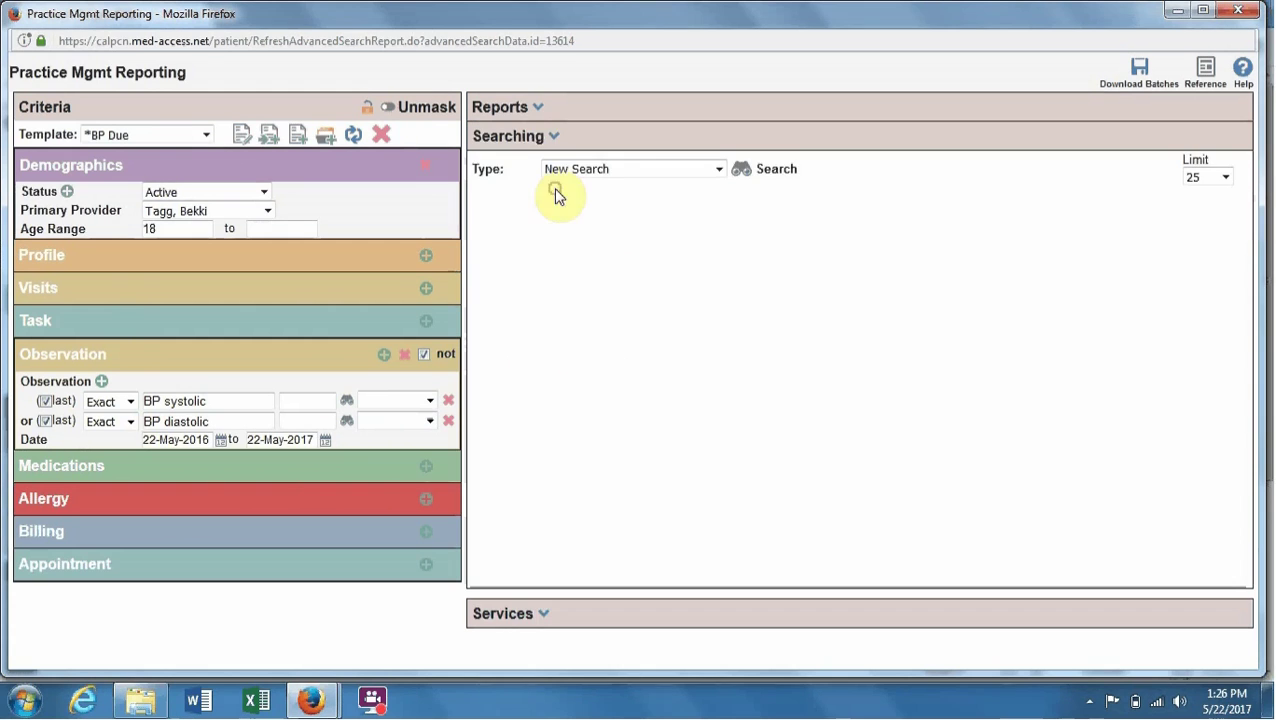
left_click(777, 170)
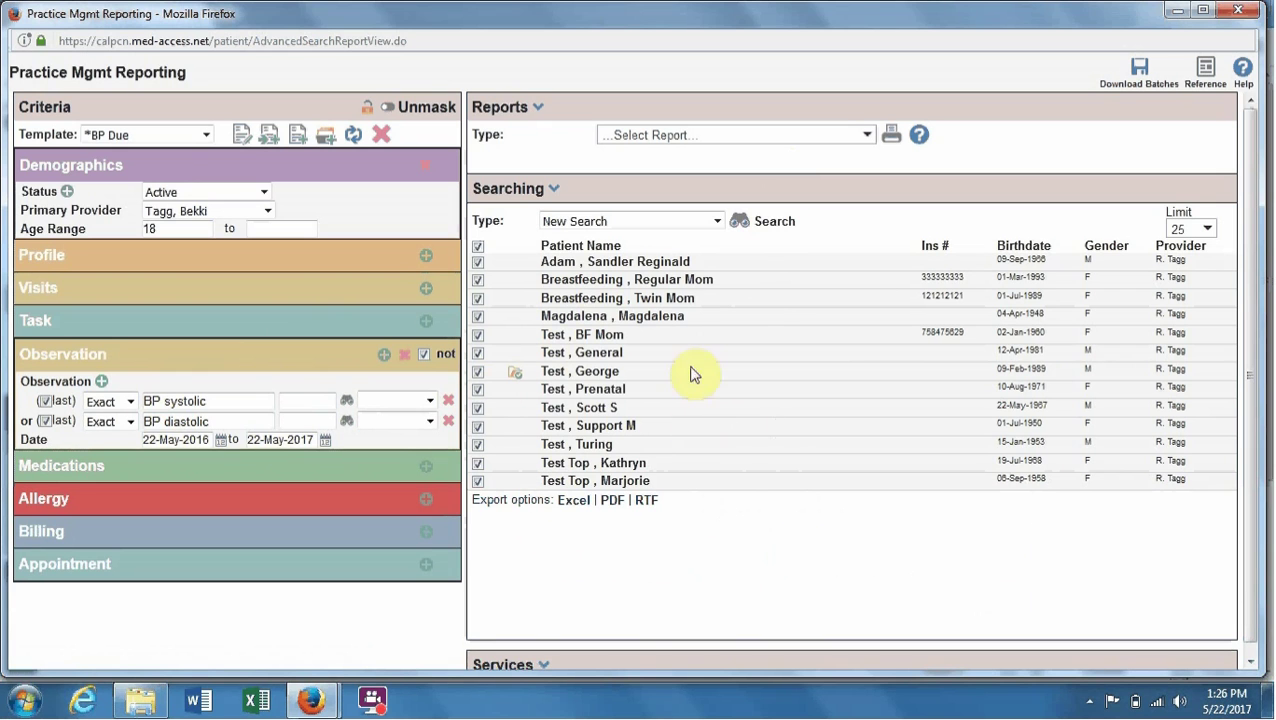
Open the chart of the fourth patient in the search results and start a new visit
left_click(659, 323)
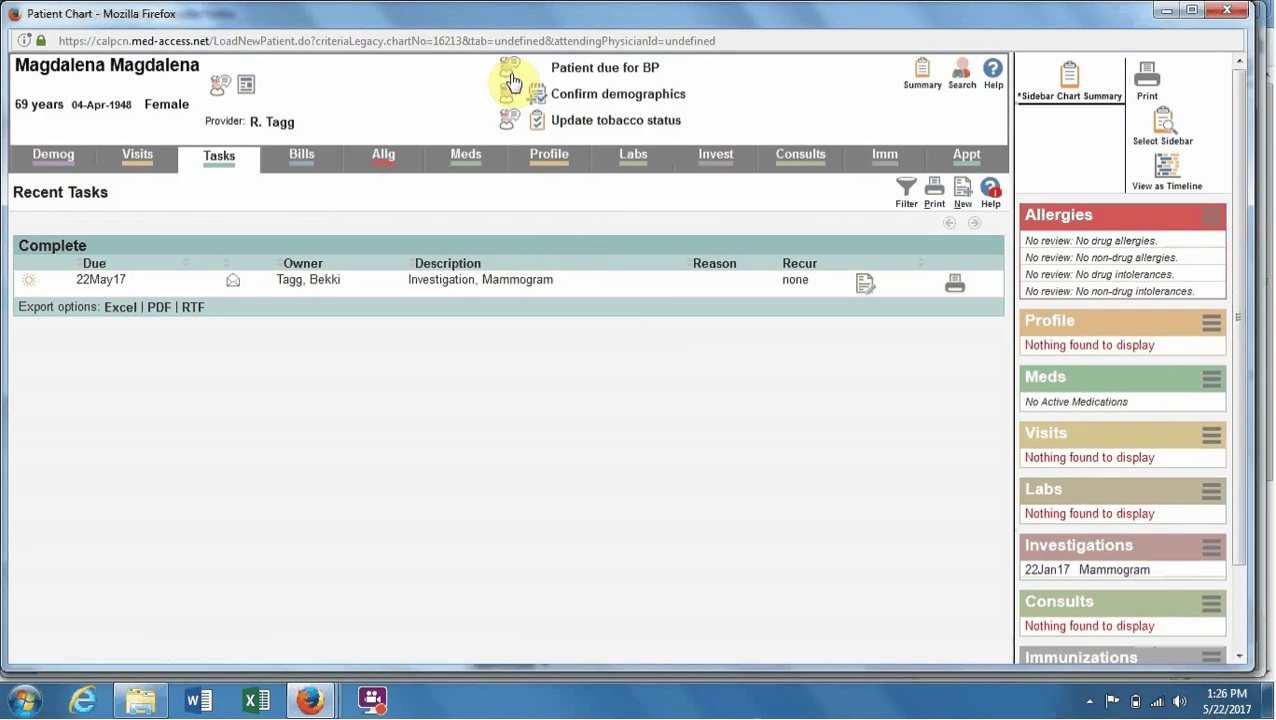
mouse_move(510, 80)
mouse_move(149, 77)
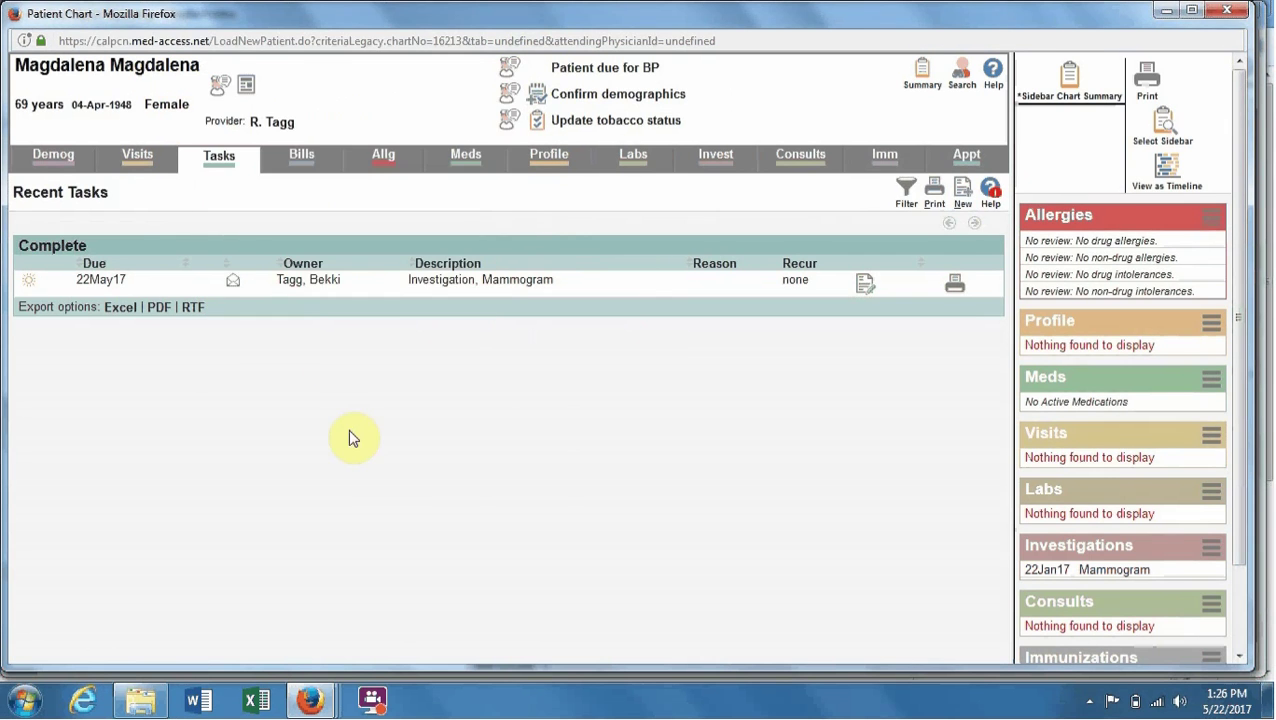
left_click(138, 170)
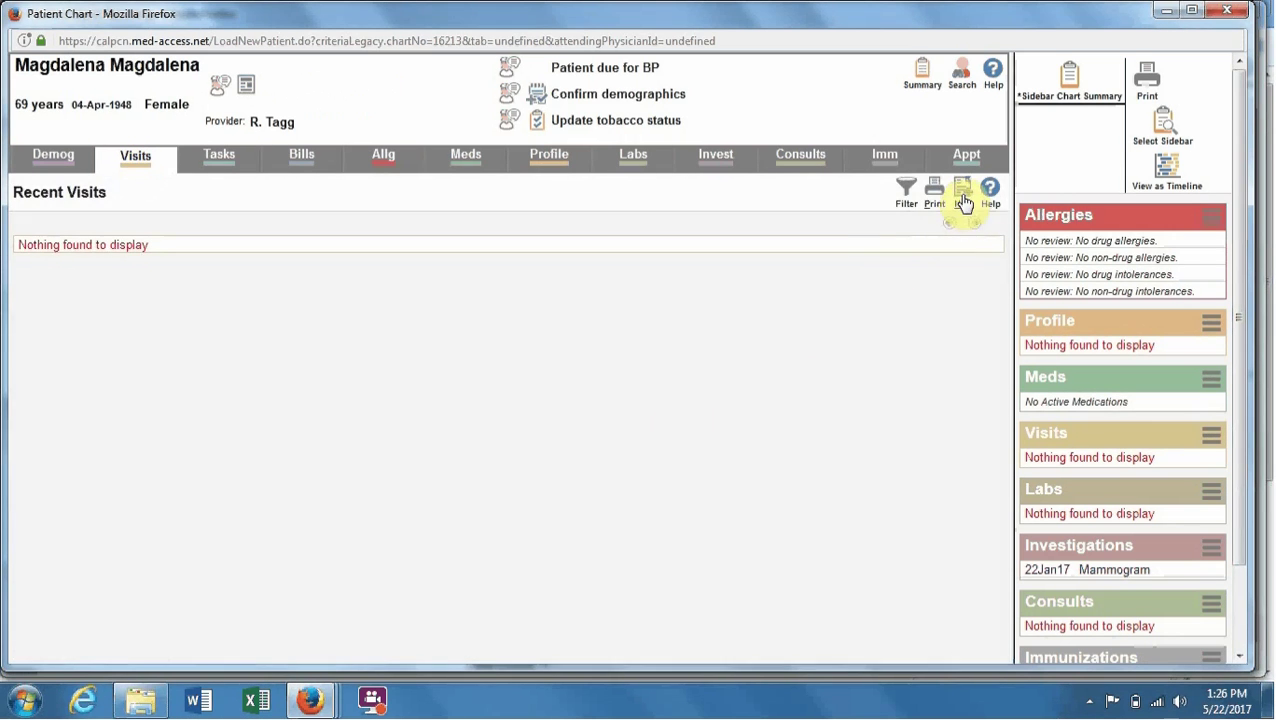
left_click(962, 190)
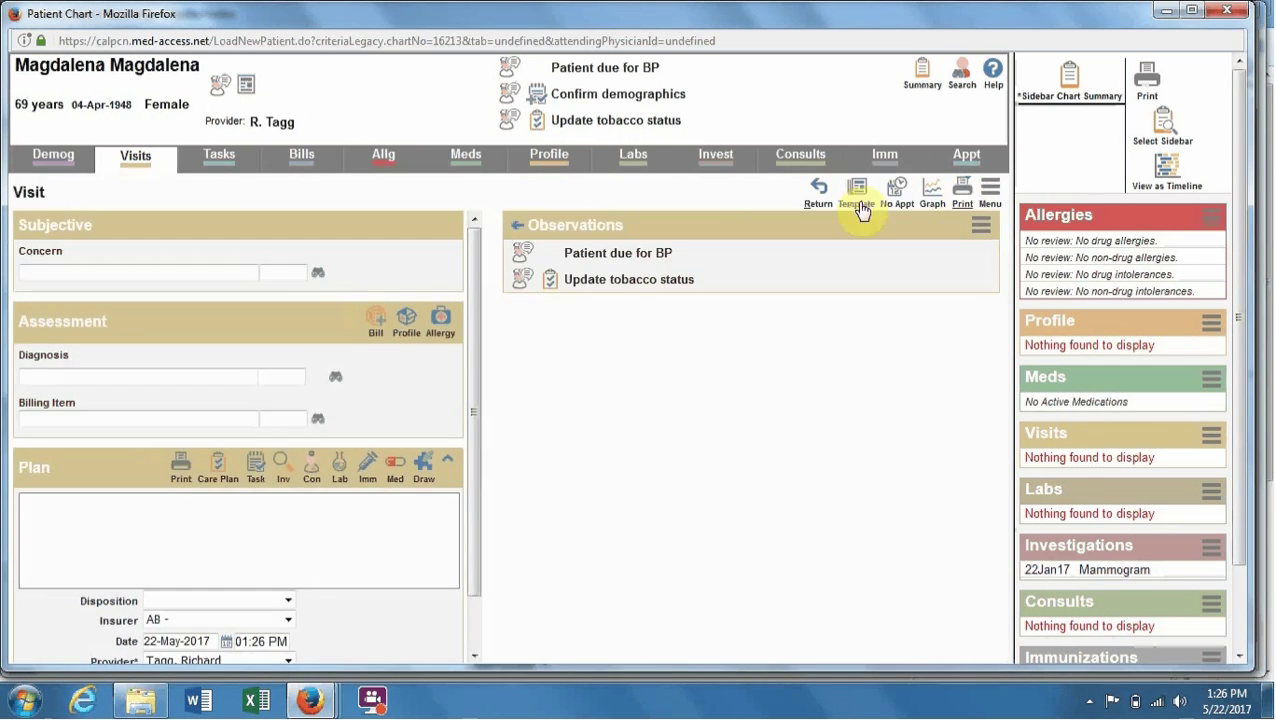